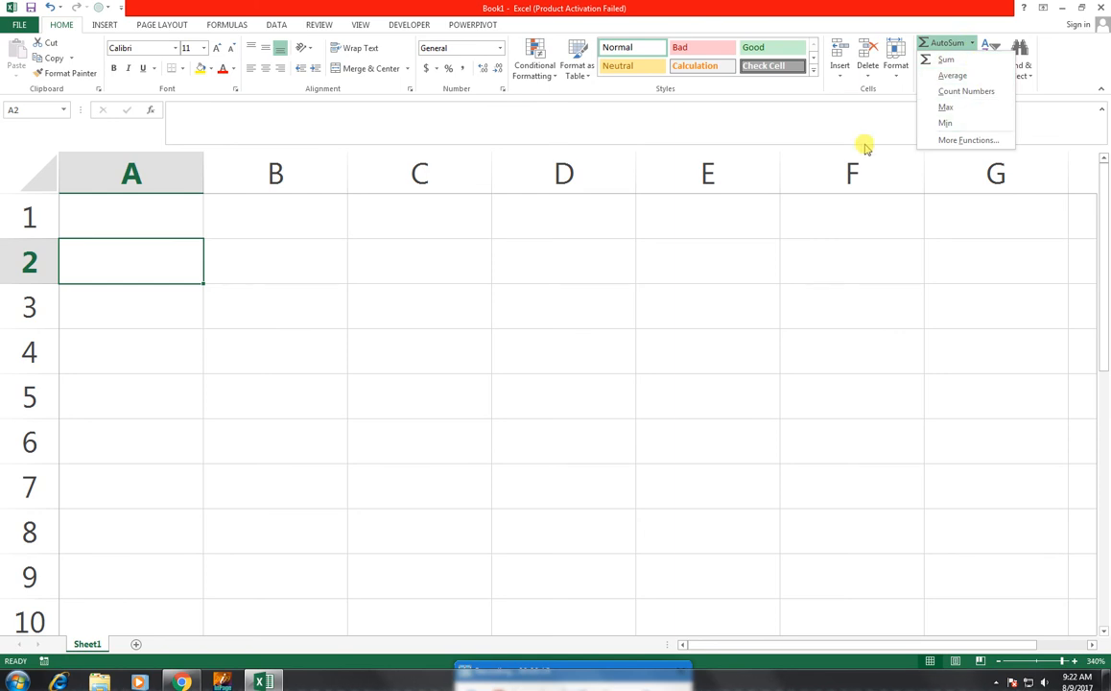
pyautogui.click(900, 79)
pyautogui.click(900, 79)
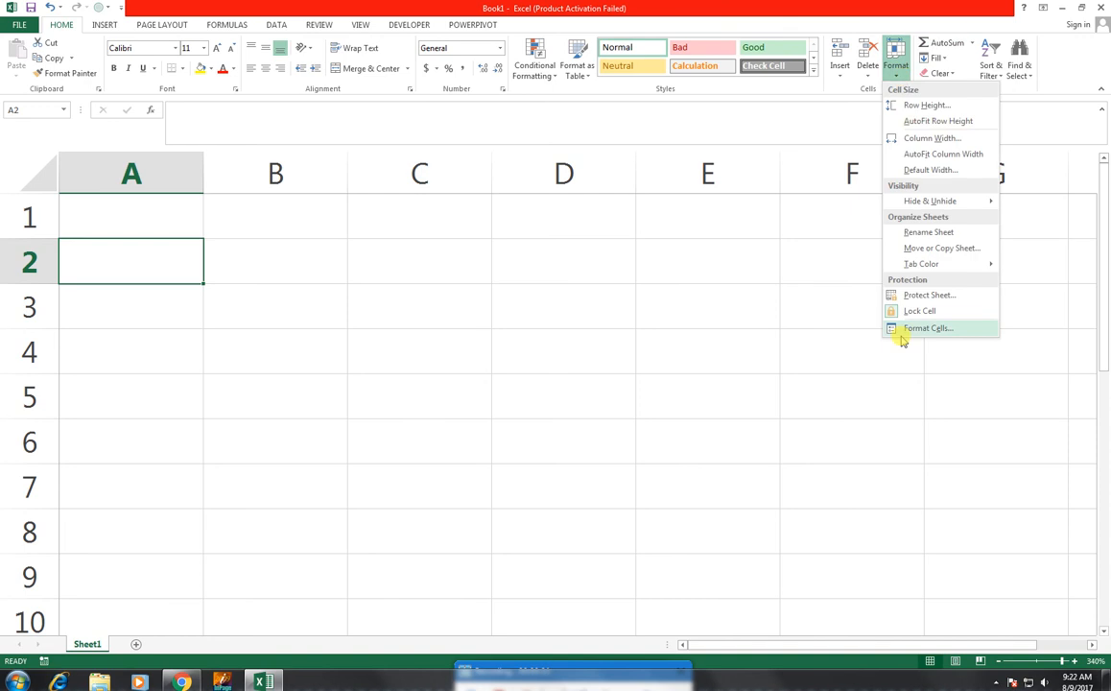
pyautogui.click(957, 19)
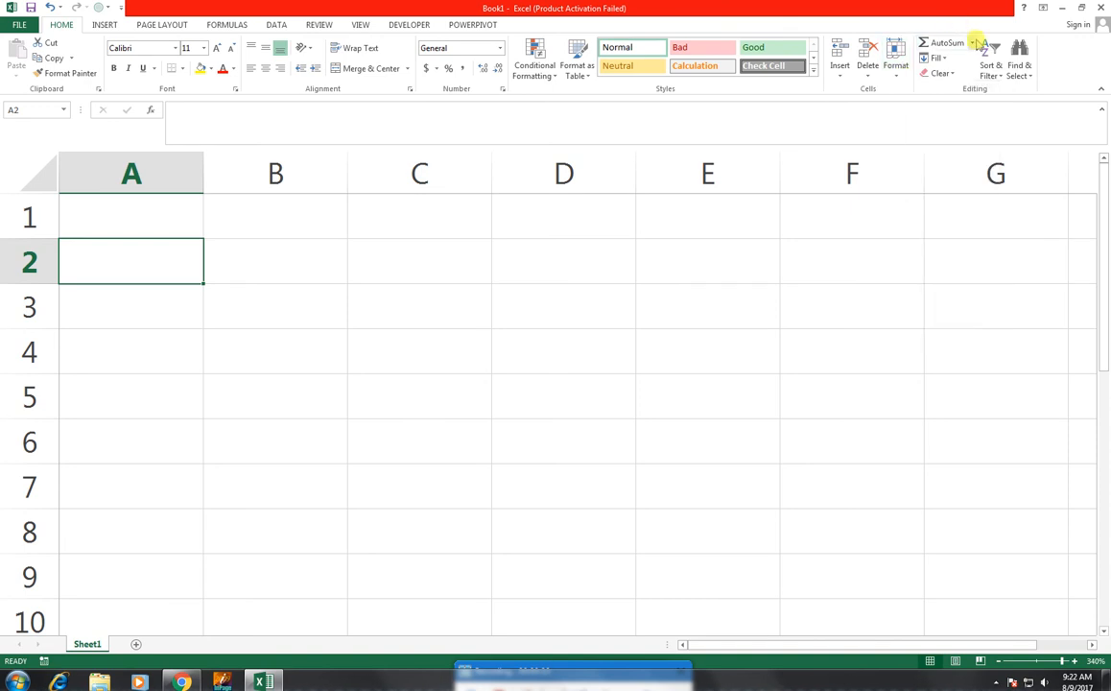
pyautogui.click(940, 58)
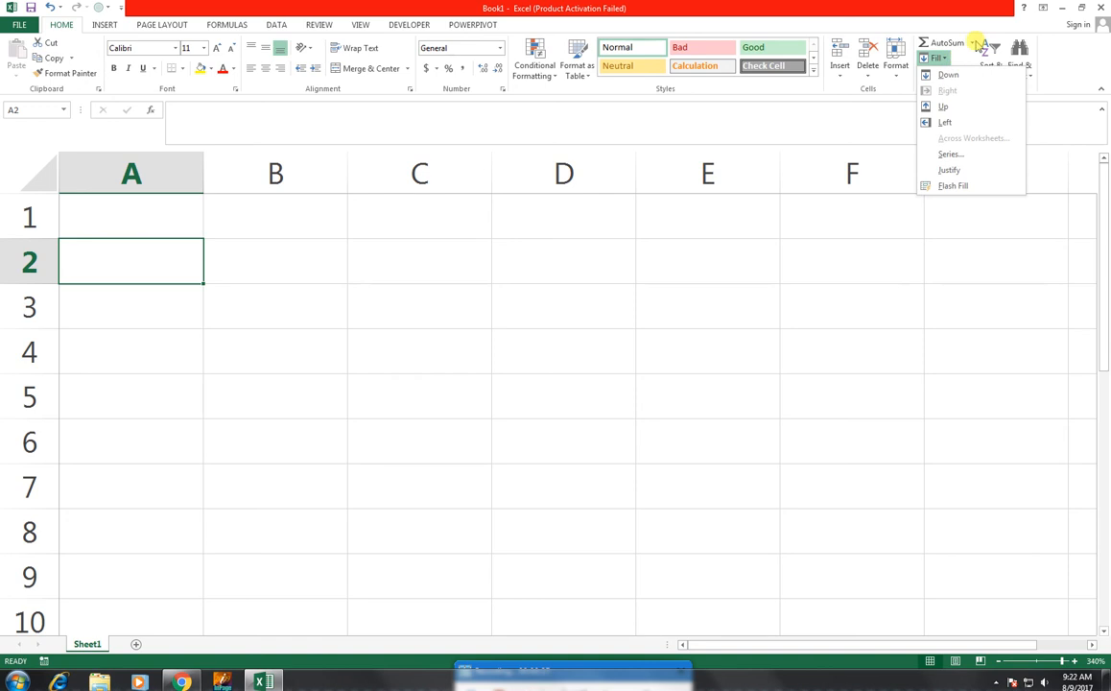
pyautogui.click(973, 43)
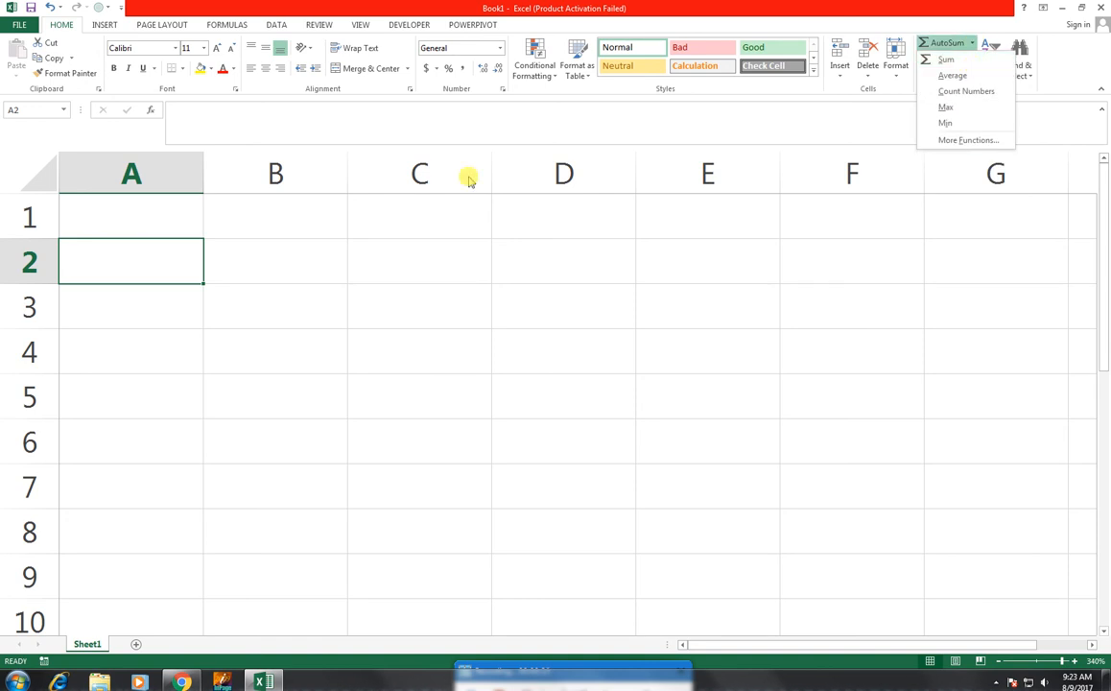
pyautogui.click(235, 247)
# - Enter the numbers 45, 65, 98 and 65 down column B, starting in cell B2
pyautogui.click(282, 267)
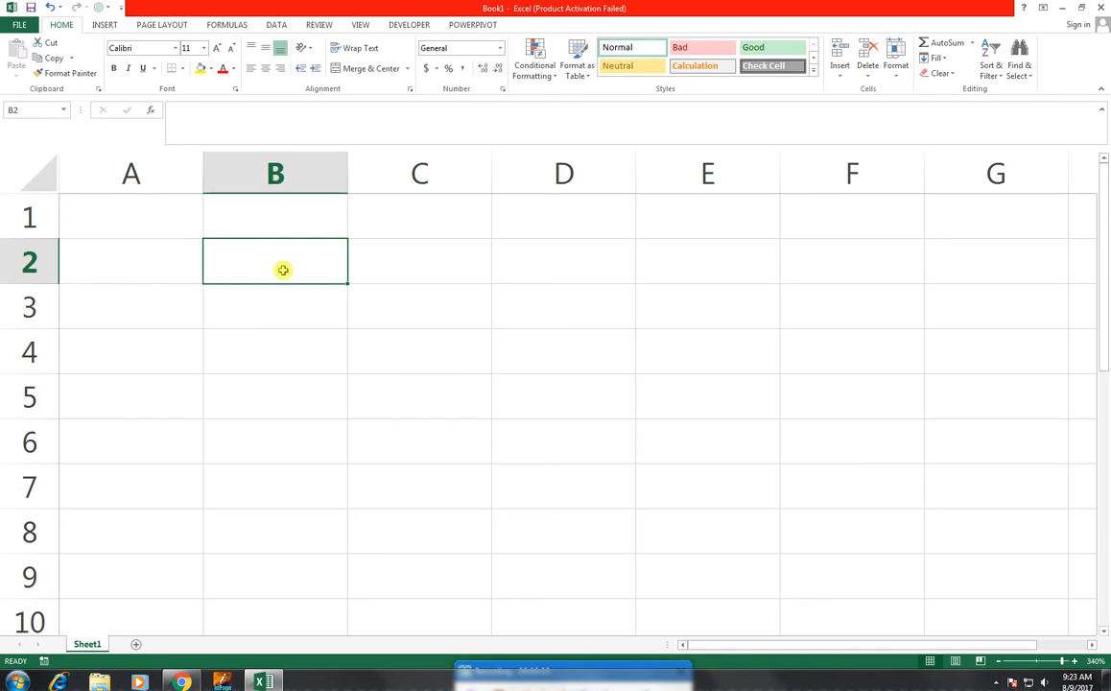
pyautogui.write('45')
pyautogui.press('Return')
pyautogui.write('65')
pyautogui.press('Return')
pyautogui.write('98')
pyautogui.press('Return')
pyautogui.write('65')
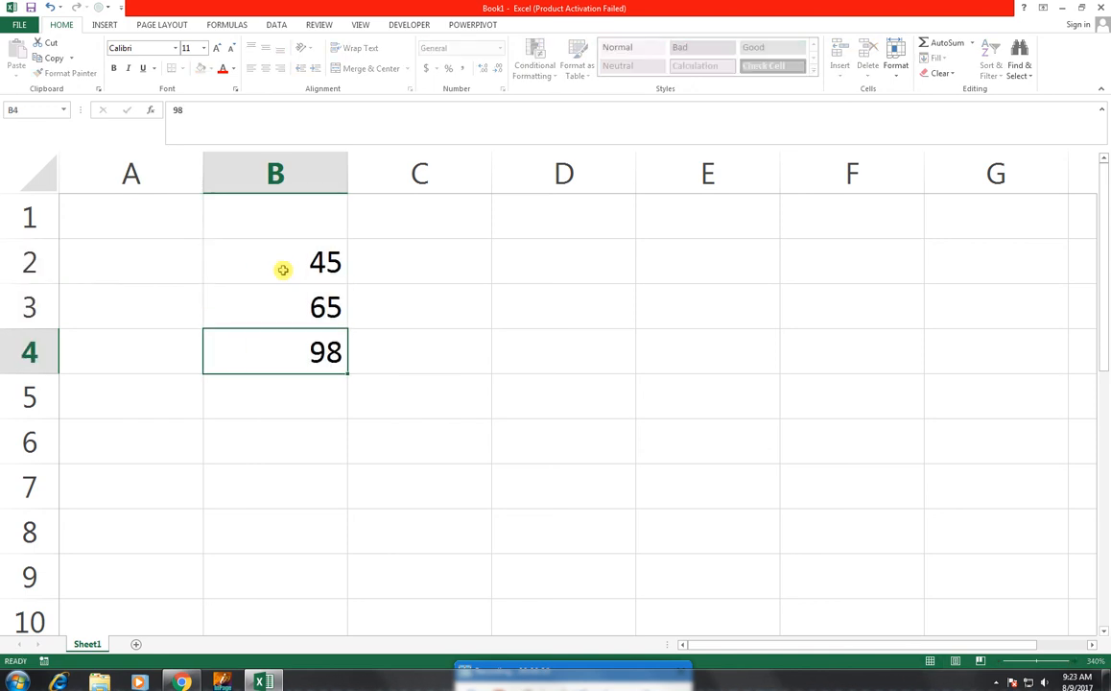
pyautogui.press('Return')
pyautogui.press('Return')
# - Enter 32 in cell B7 and fill the empty cell B6 above it with 45
pyautogui.write('32')
pyautogui.hotkey('ctrl', 'Return')
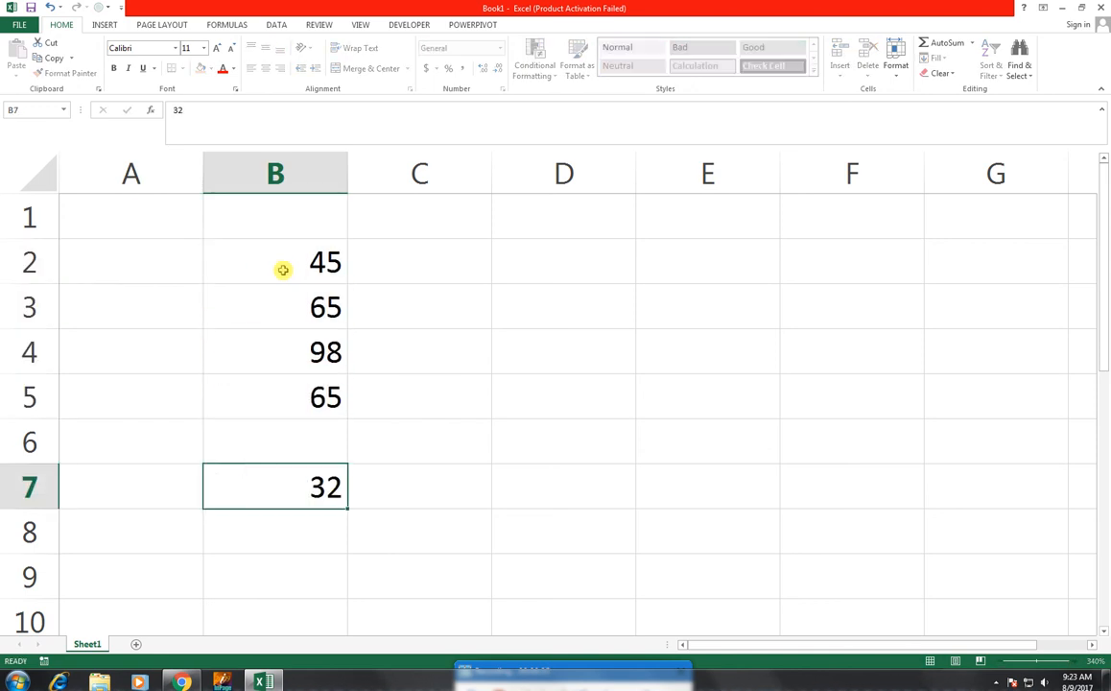
pyautogui.press('Up')
pyautogui.write('45')
pyautogui.press('Return')
pyautogui.press('Return')
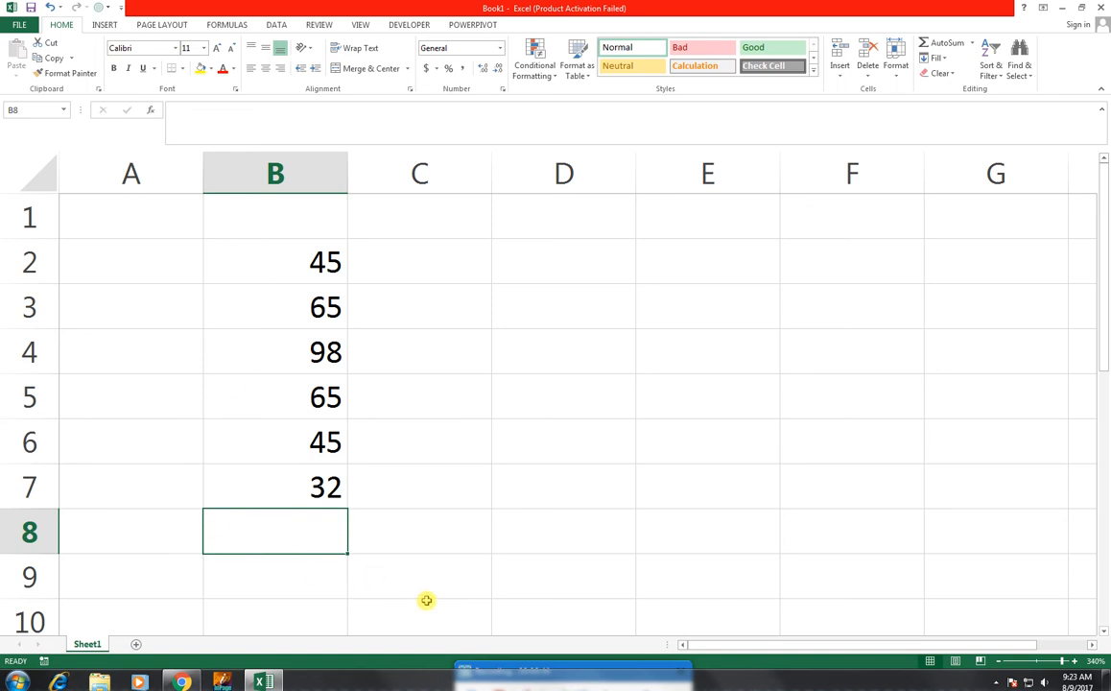
# - Write the formula =SUM(B2:B7) by hand in cell B8 to total the numbers, and clear the cell again
pyautogui.write('=')
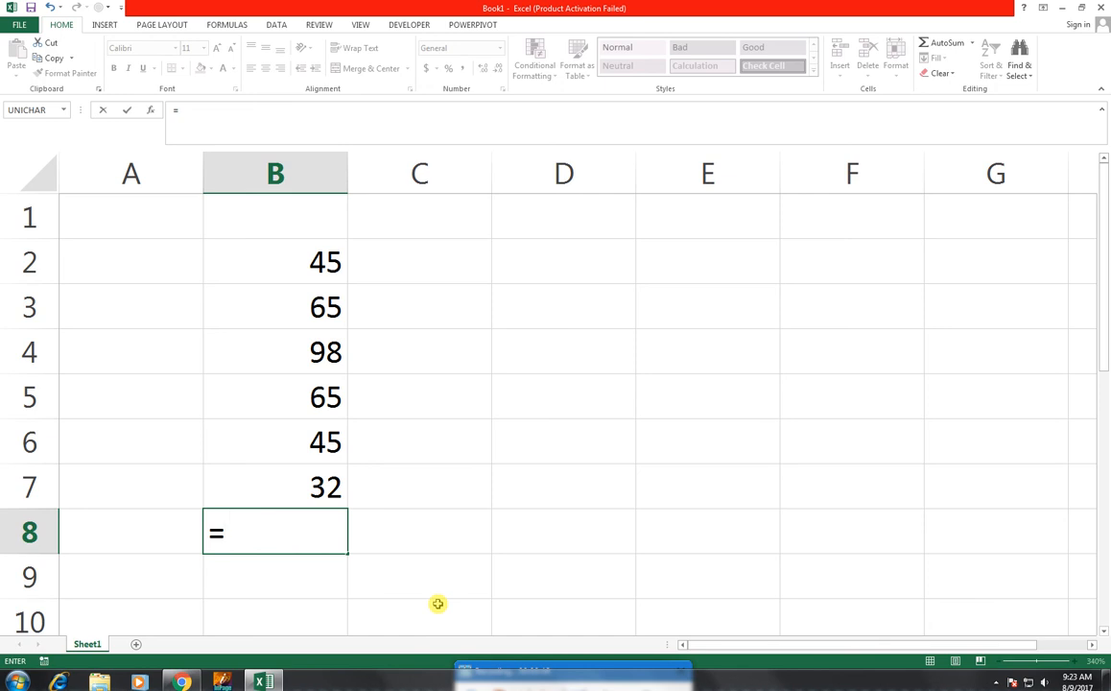
pyautogui.write('sum(')
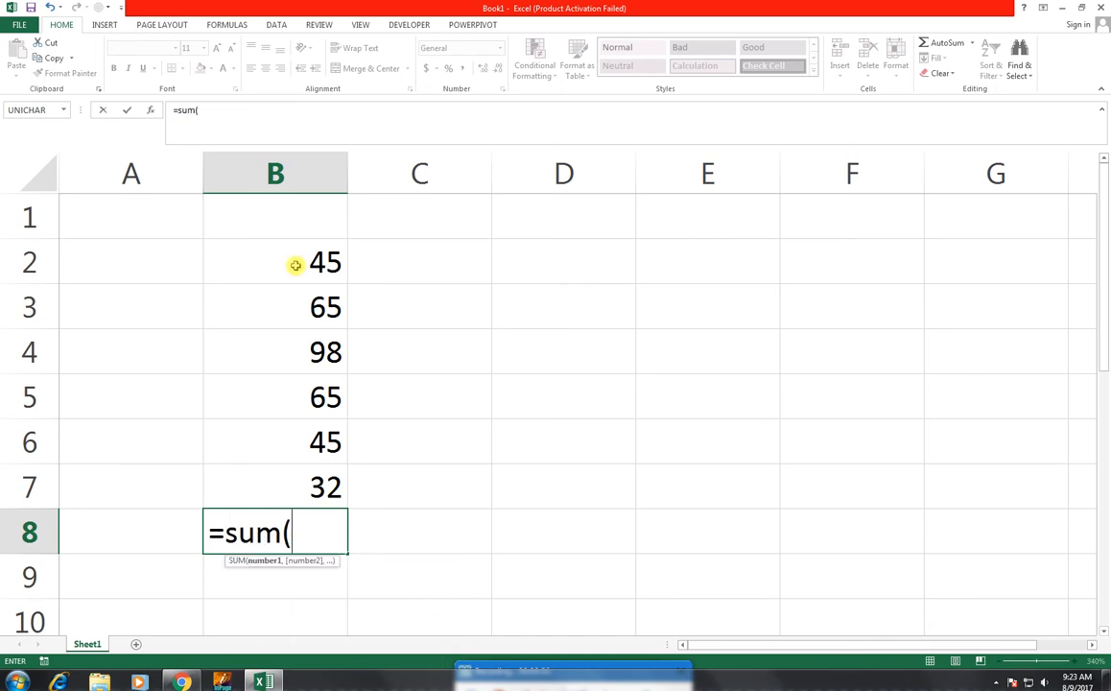
pyautogui.moveTo(268, 241); pyautogui.dragTo(306, 488)
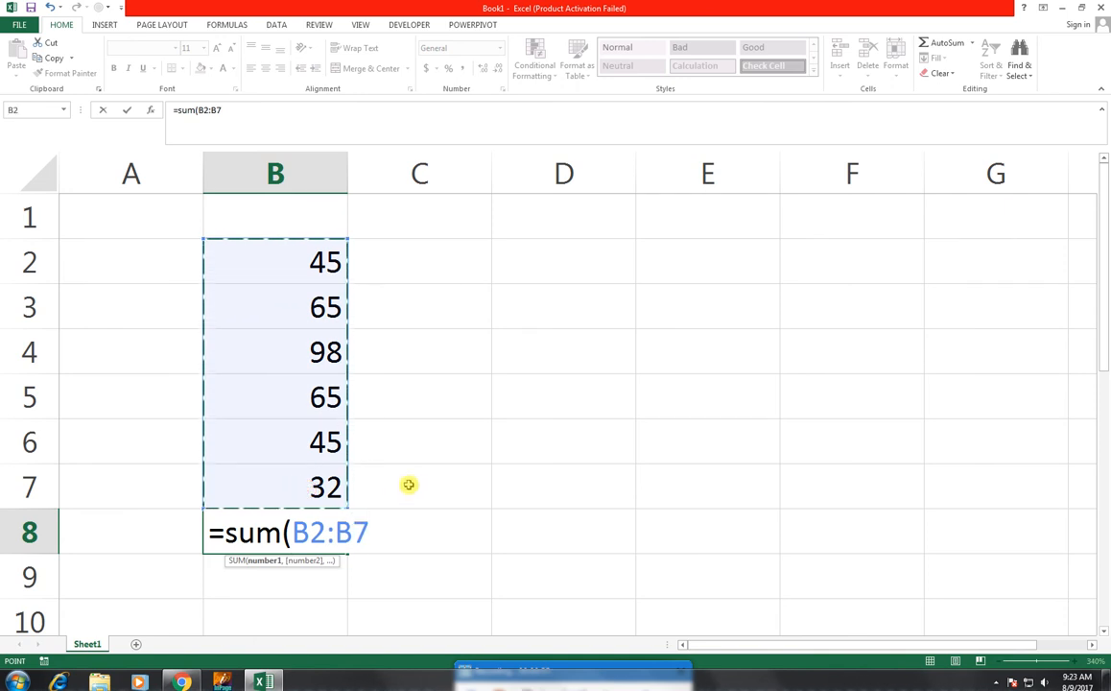
pyautogui.write(')')
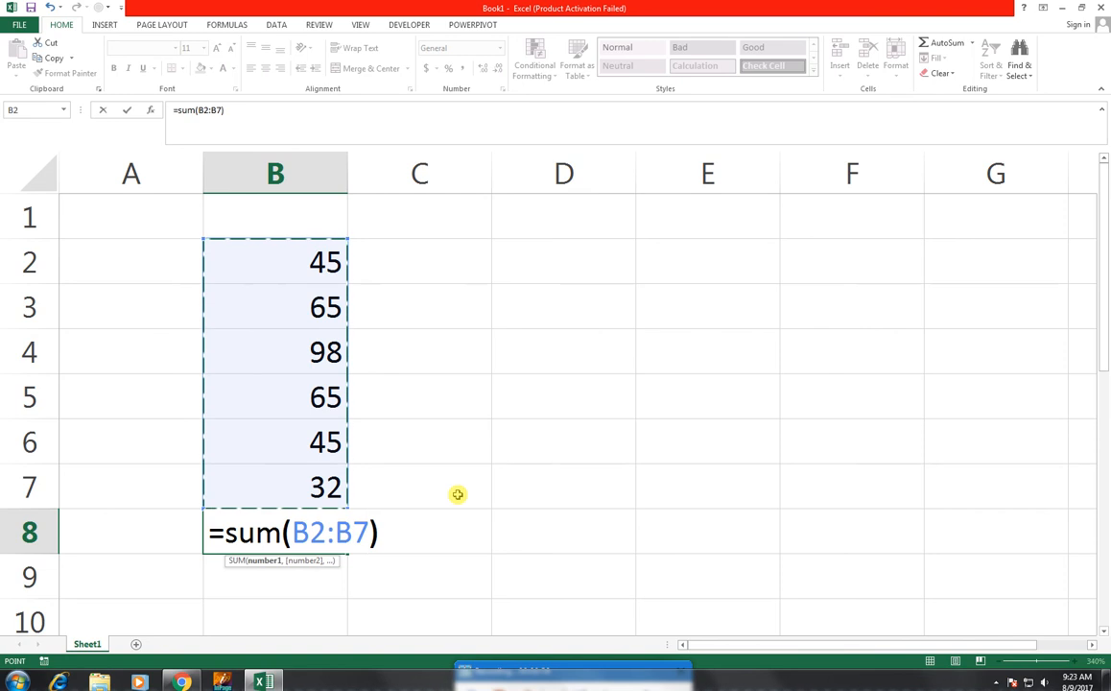
pyautogui.press('Return')
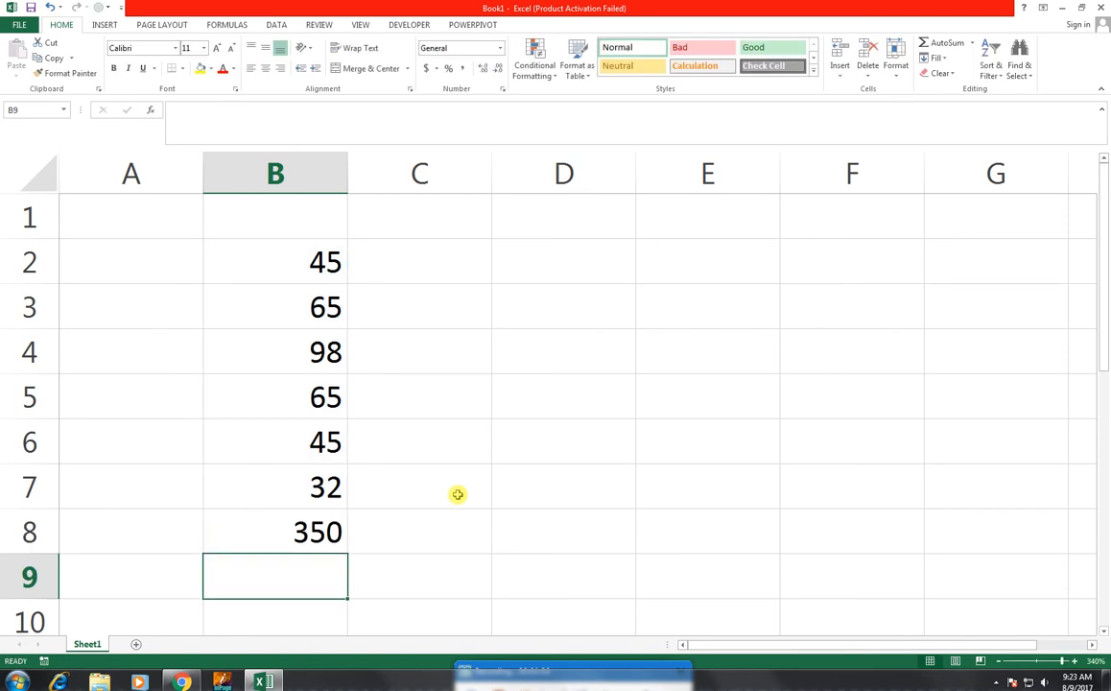
pyautogui.press('Up')
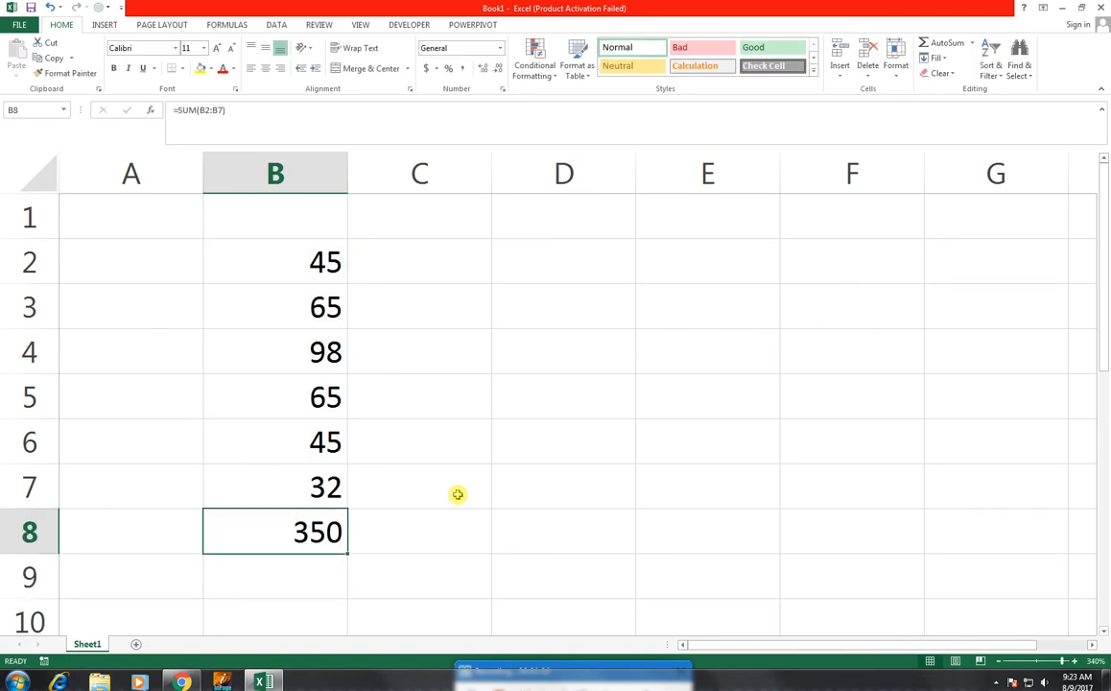
pyautogui.press('Delete')
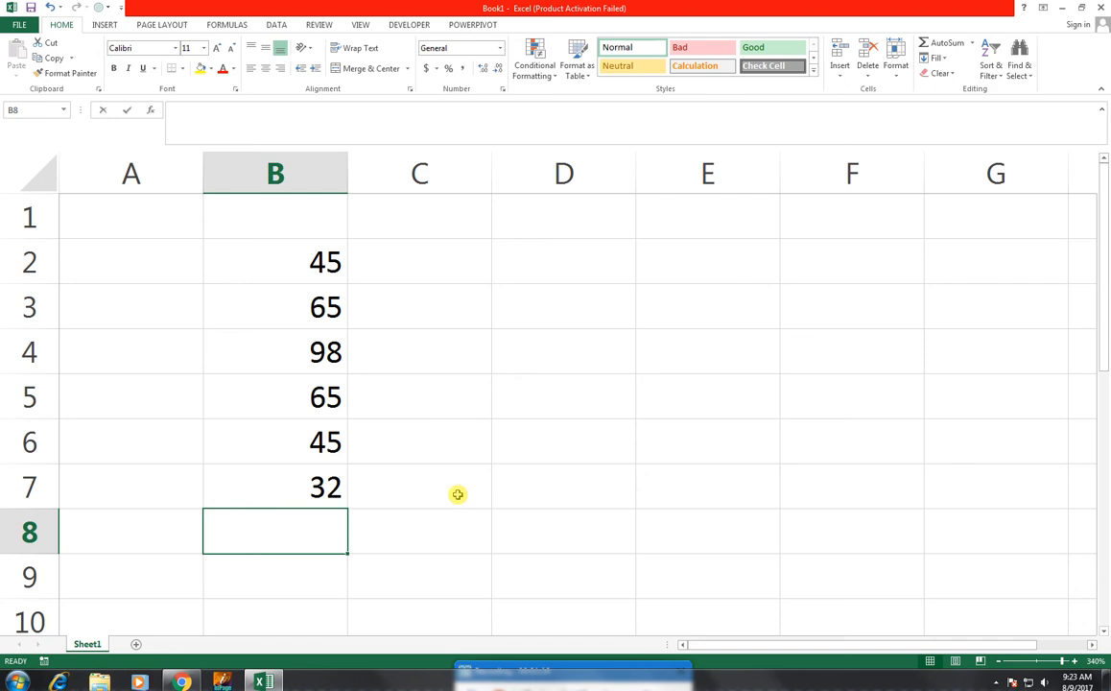
# - Total B2:B7 in cell B8 with AutoSum and clear the result
pyautogui.hotkey('alt', '=')
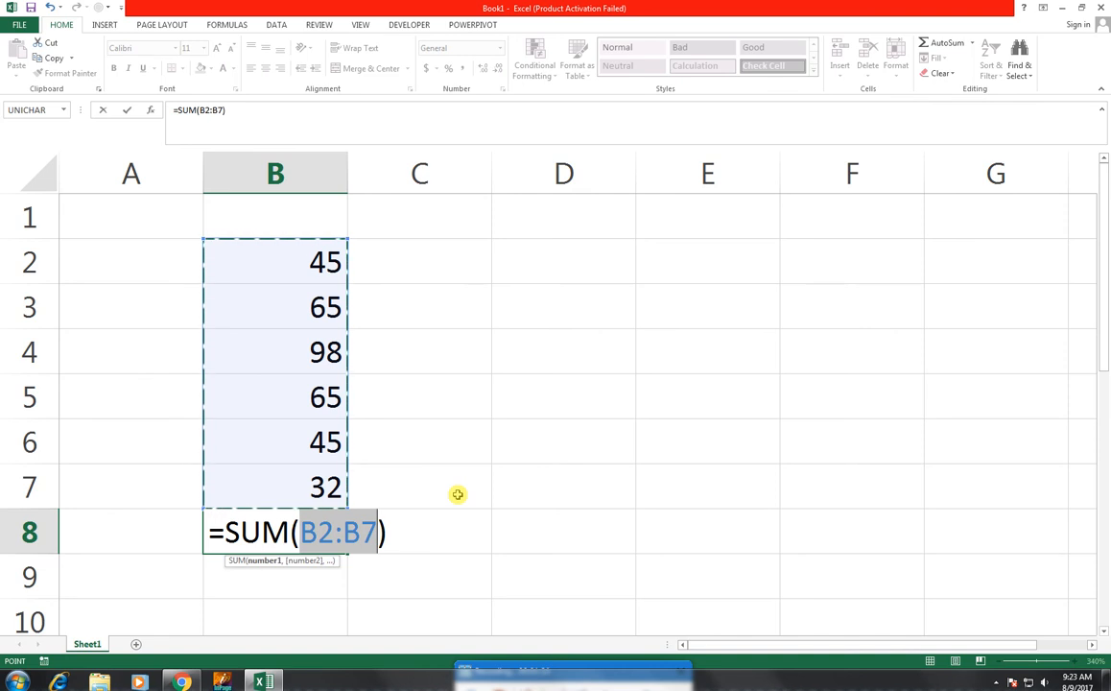
pyautogui.press('Return')
pyautogui.press('Up')
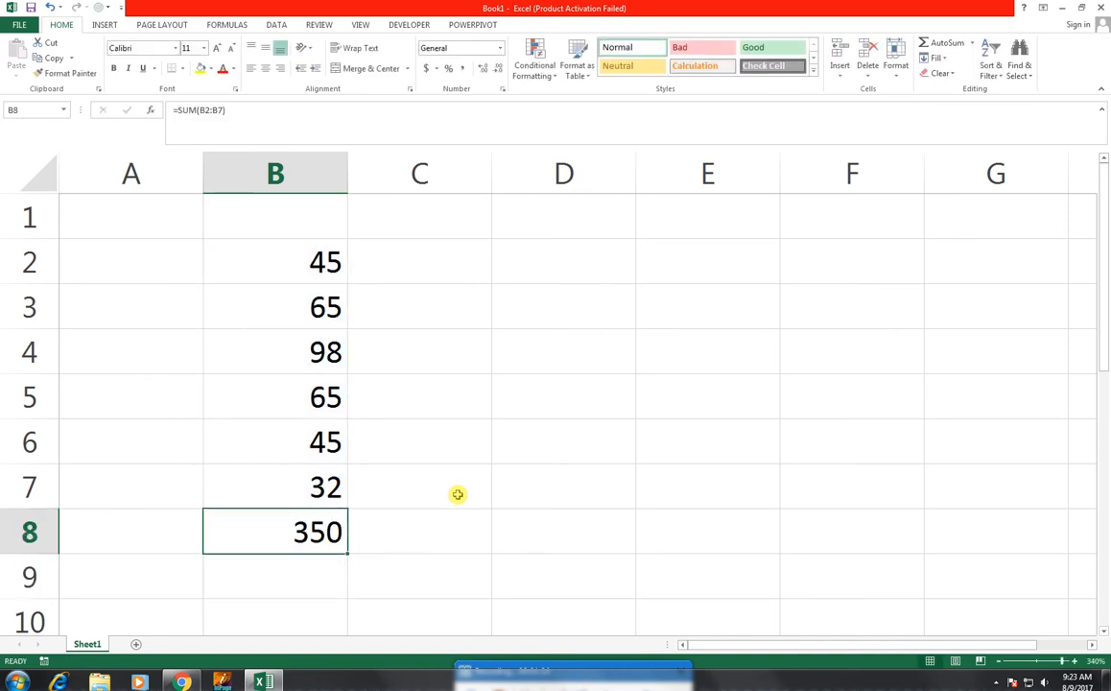
pyautogui.press('Delete')
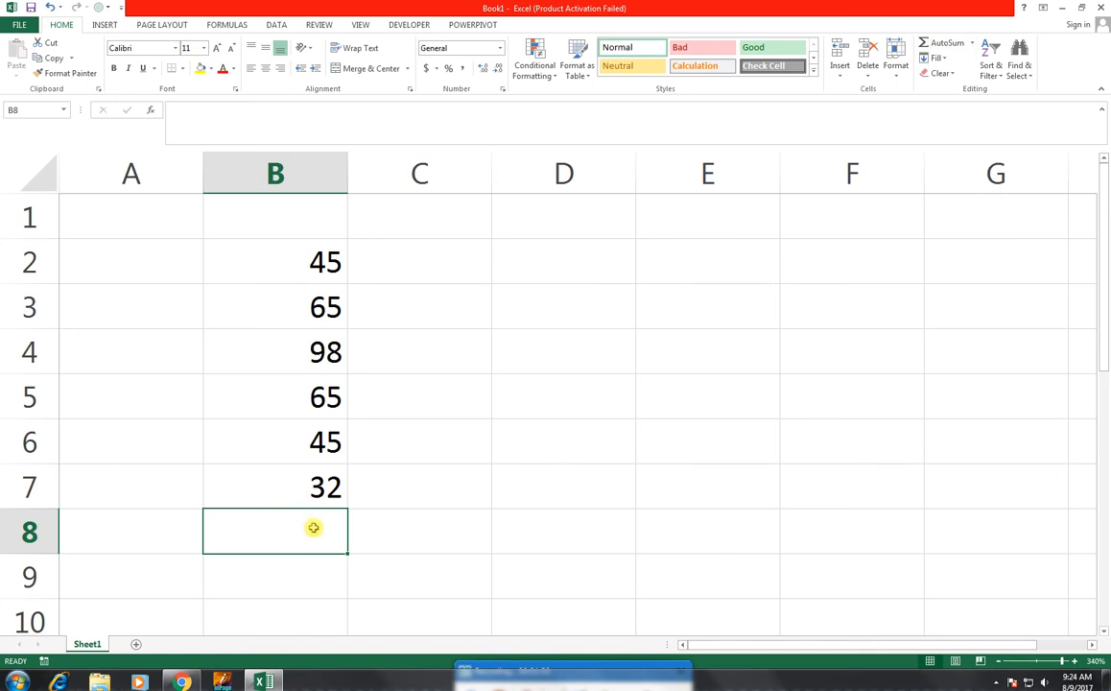
# - Apply AutoSum to B2:B7 in cell B8 a second time and delete the inserted formula
pyautogui.click(945, 43)
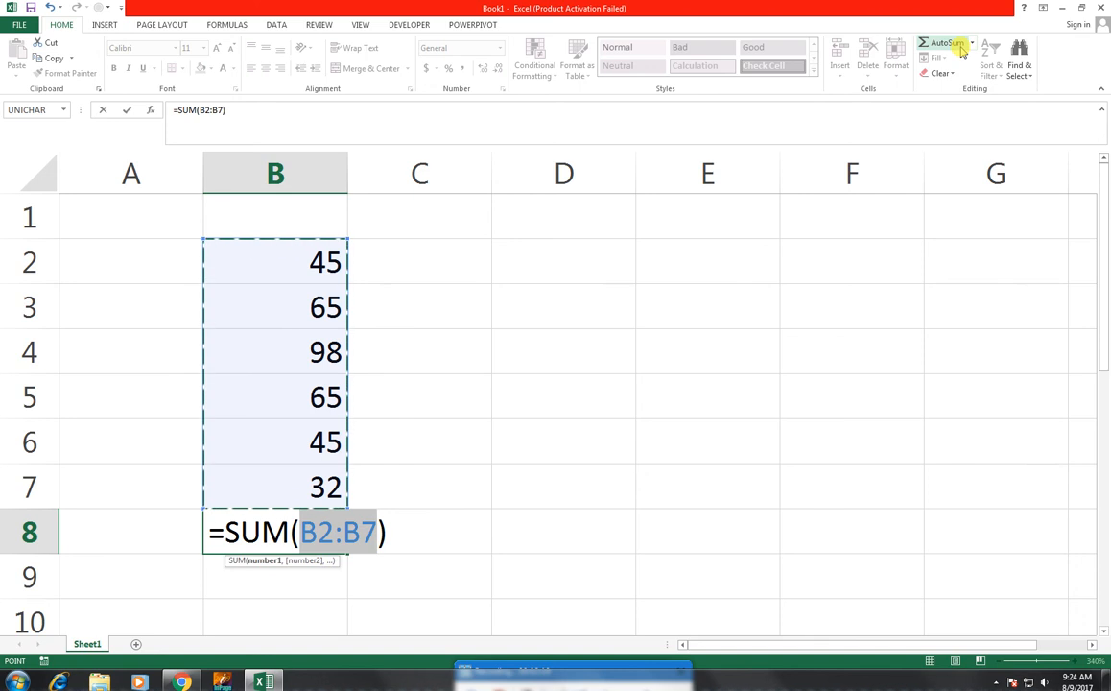
pyautogui.press('Return')
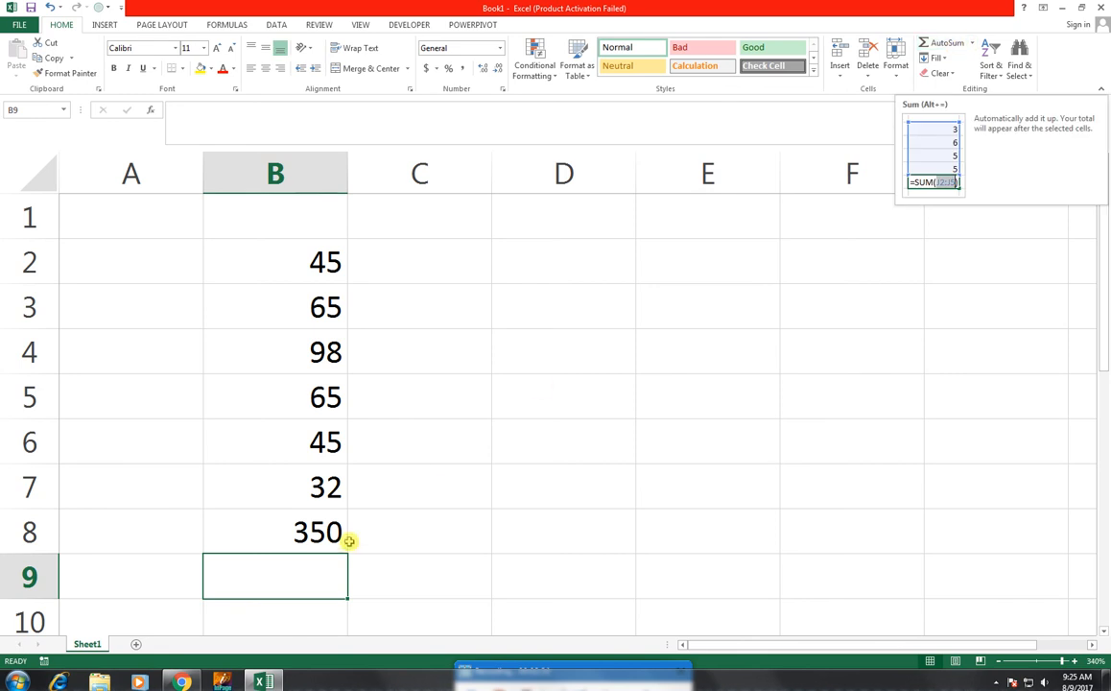
pyautogui.click(292, 521)
pyautogui.press('Delete')
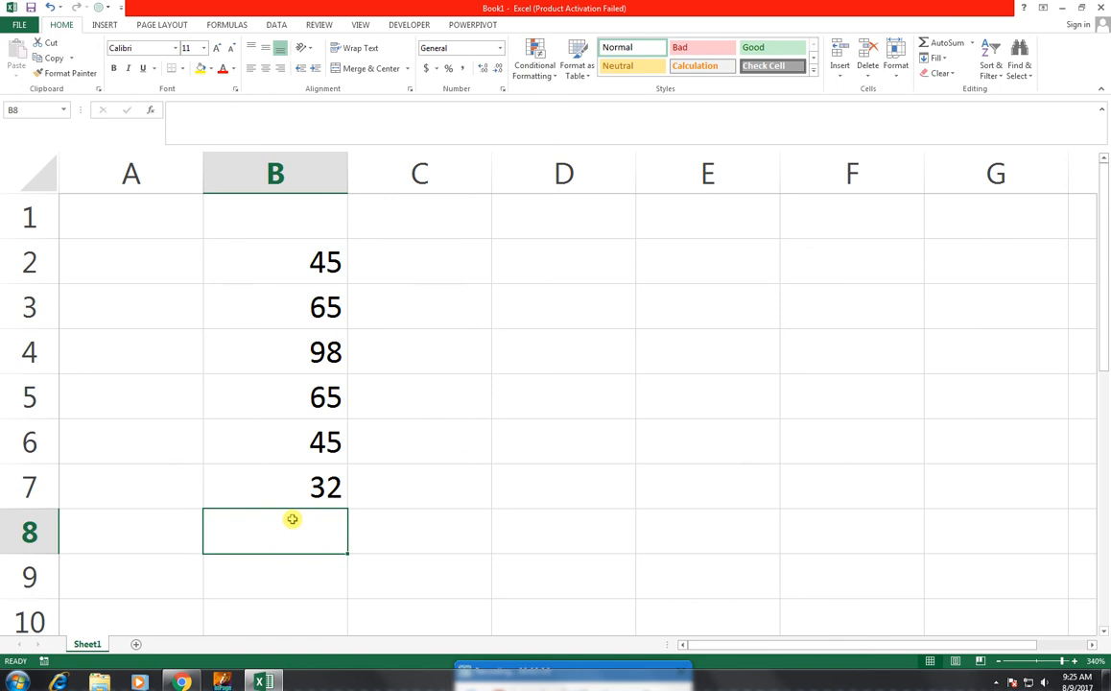
# - Calculate the average of B2:B7 in cell B8 with AutoSum's Average function, and clear the cell
pyautogui.click(974, 44)
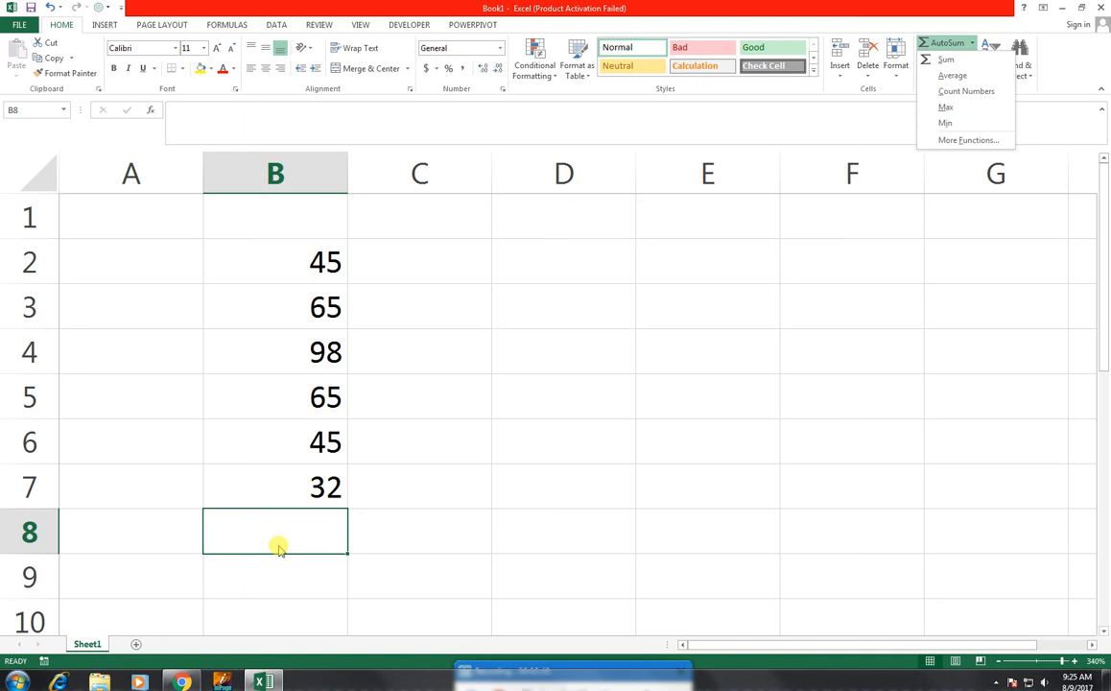
pyautogui.click(972, 81)
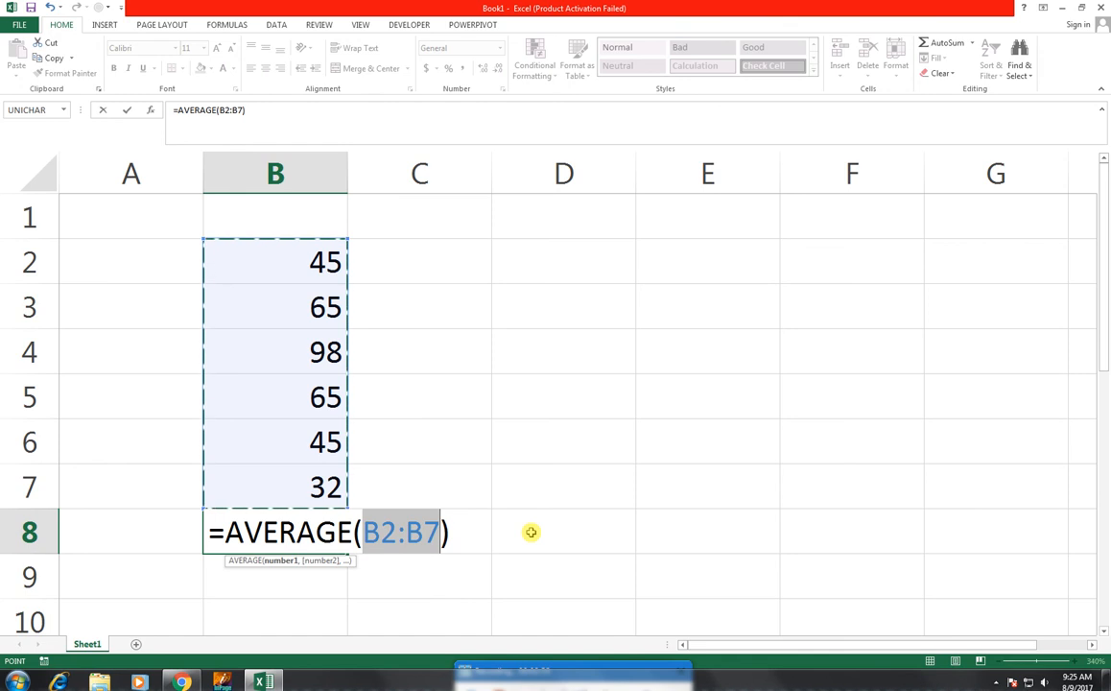
pyautogui.hotkey('ctrl', 'Return')
pyautogui.press('Return')
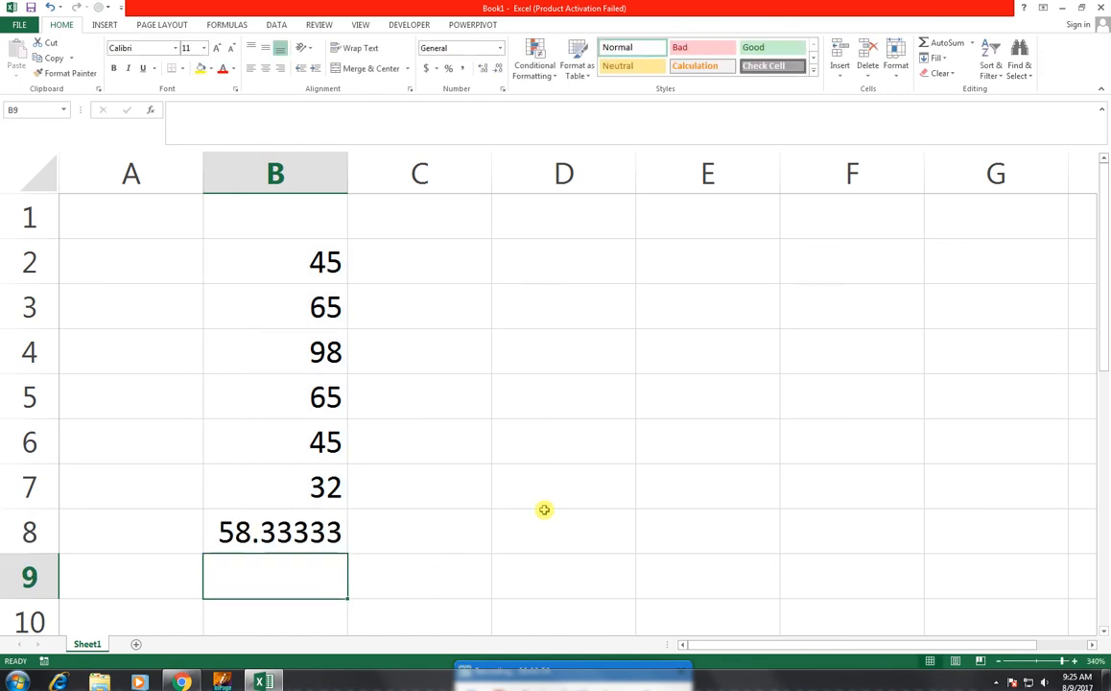
pyautogui.click(972, 45)
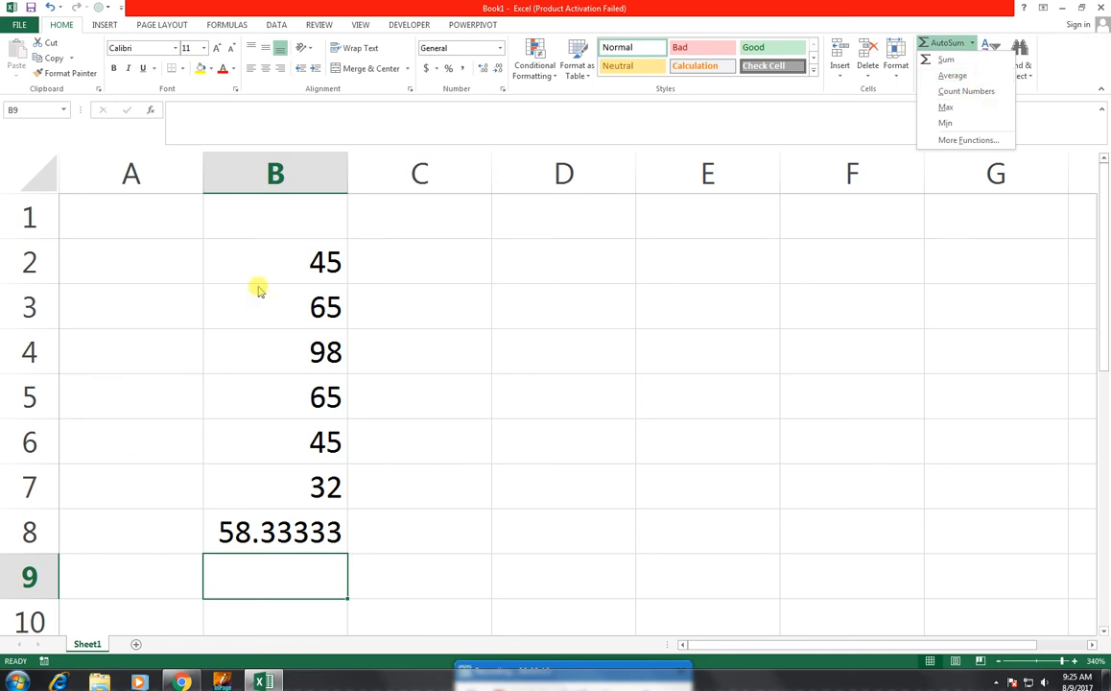
pyautogui.click(283, 540)
pyautogui.click(283, 540)
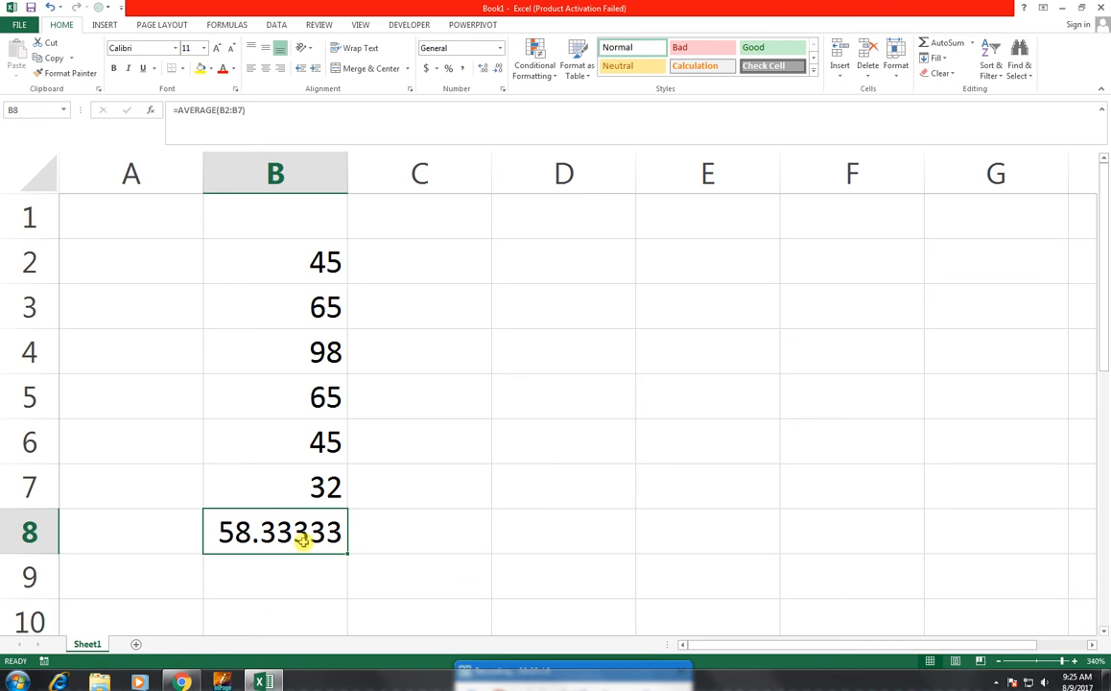
pyautogui.press('Delete')
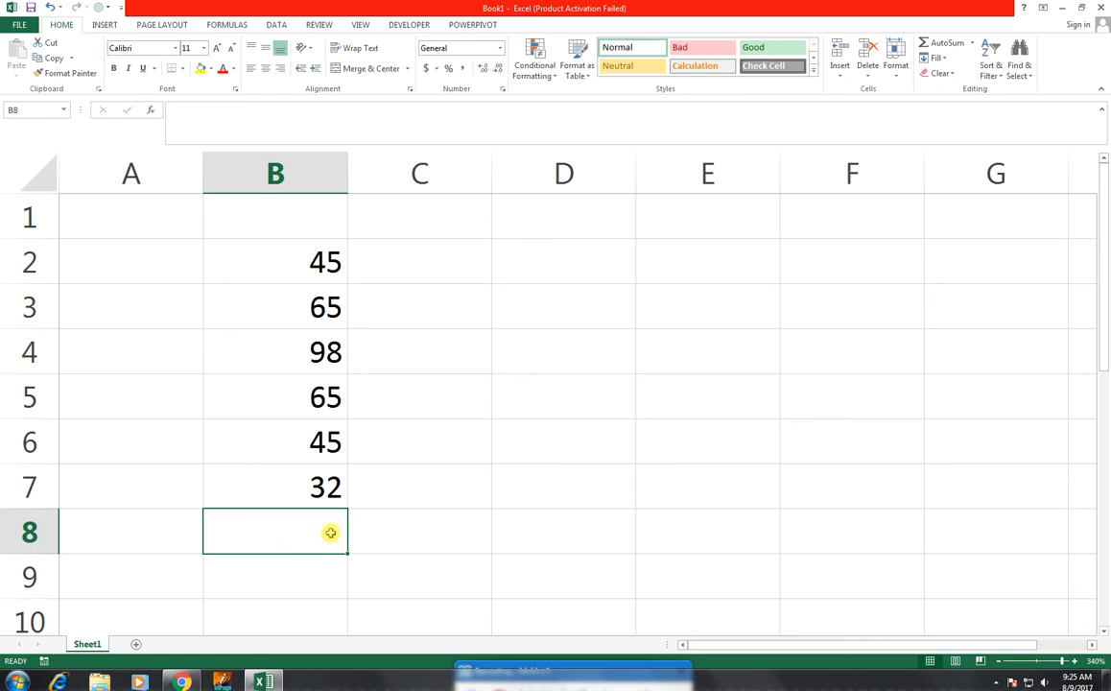
# - Insert the automatic Average of B2:B7 in cell B8 once more and remove the formula
pyautogui.click(971, 45)
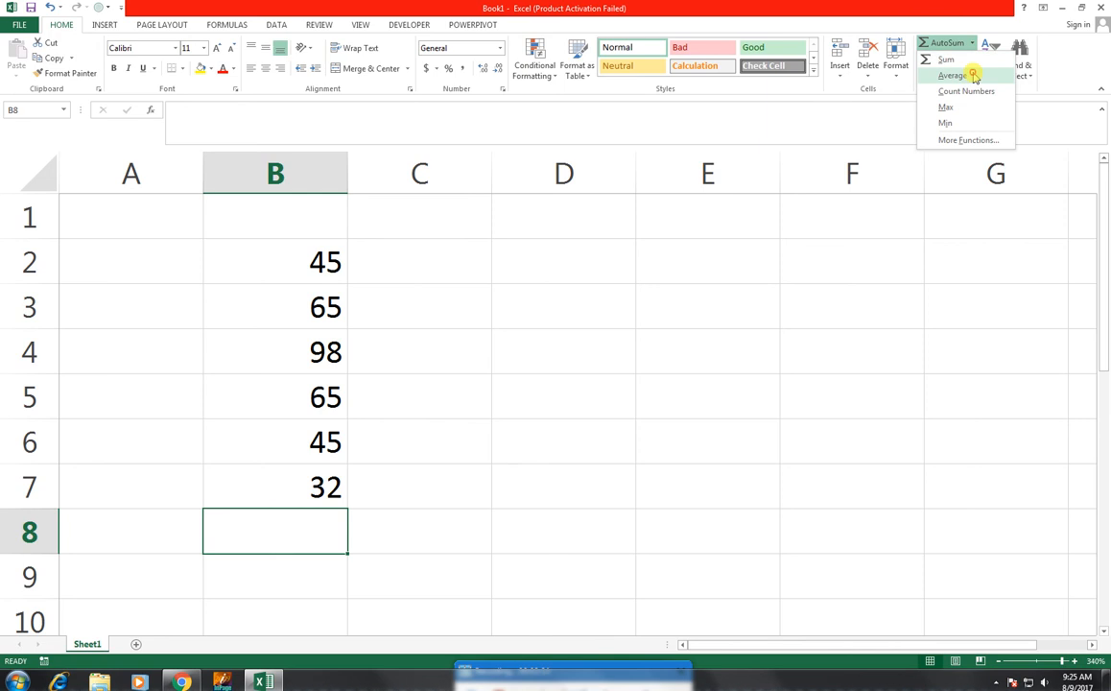
pyautogui.click(973, 75)
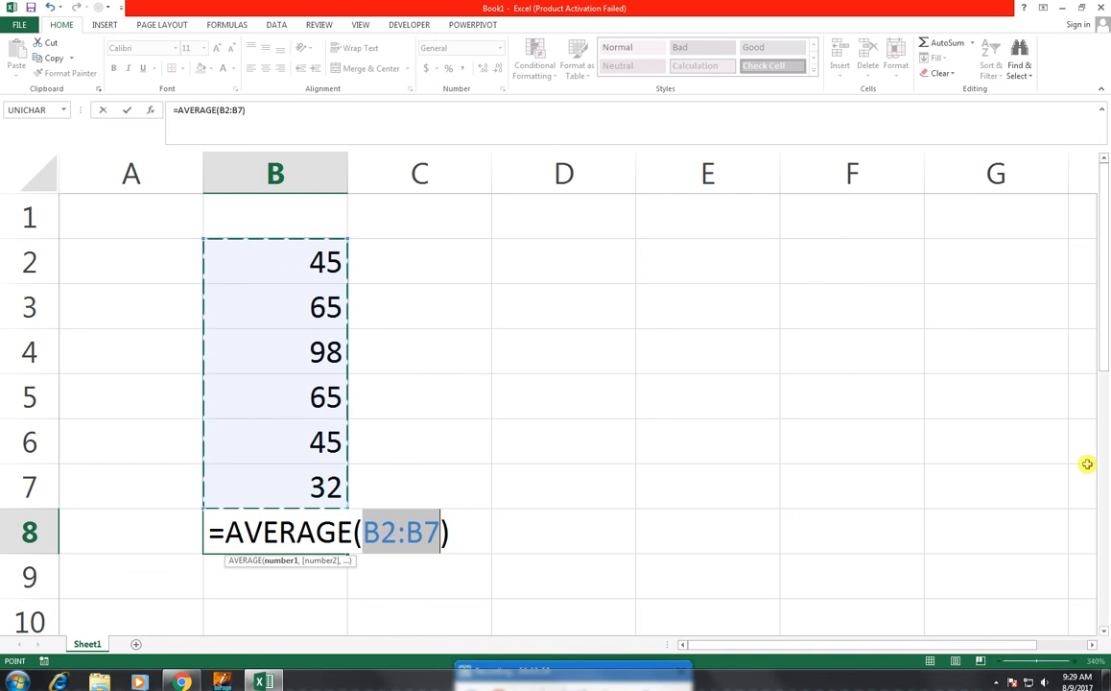
pyautogui.press('Return')
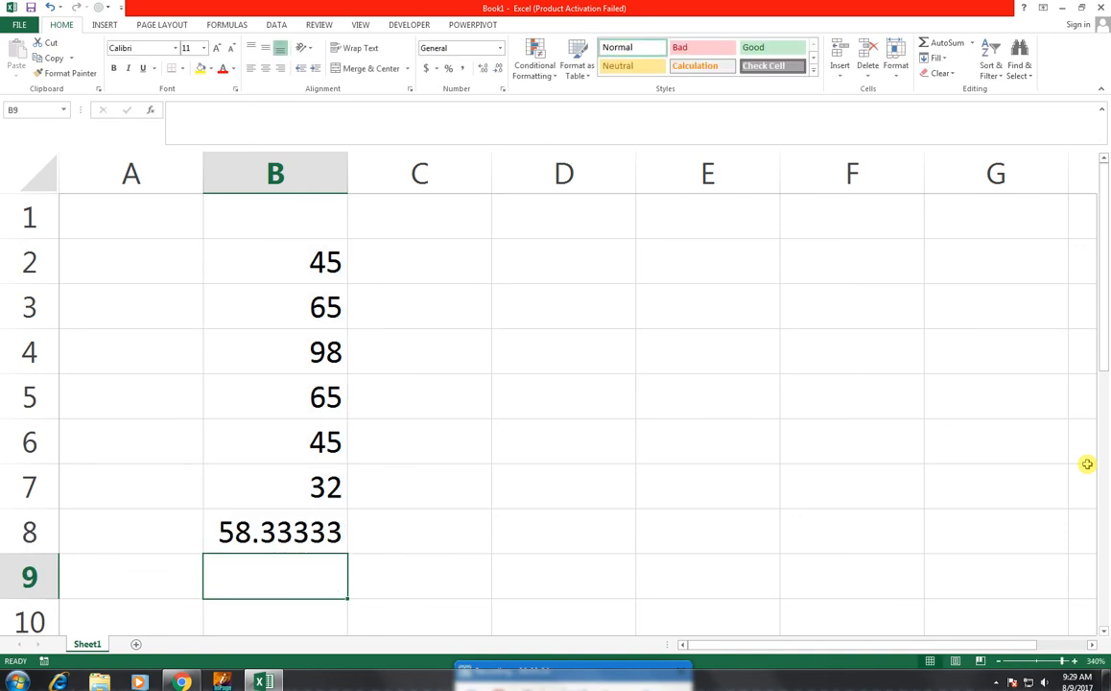
pyautogui.press('Up')
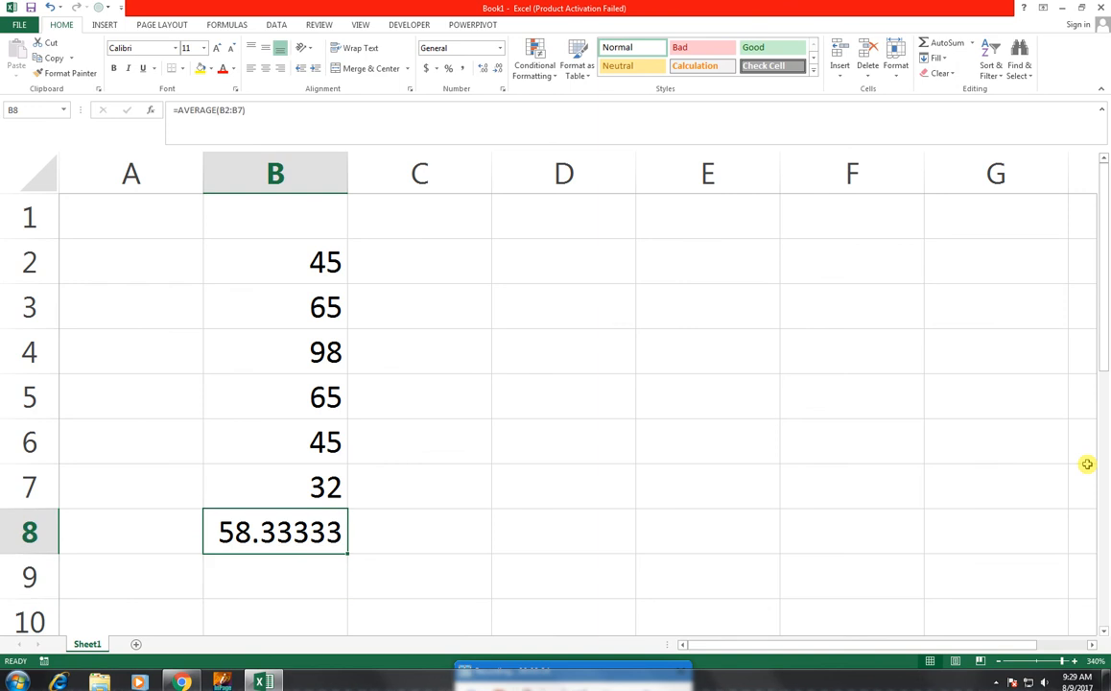
pyautogui.press('Delete')
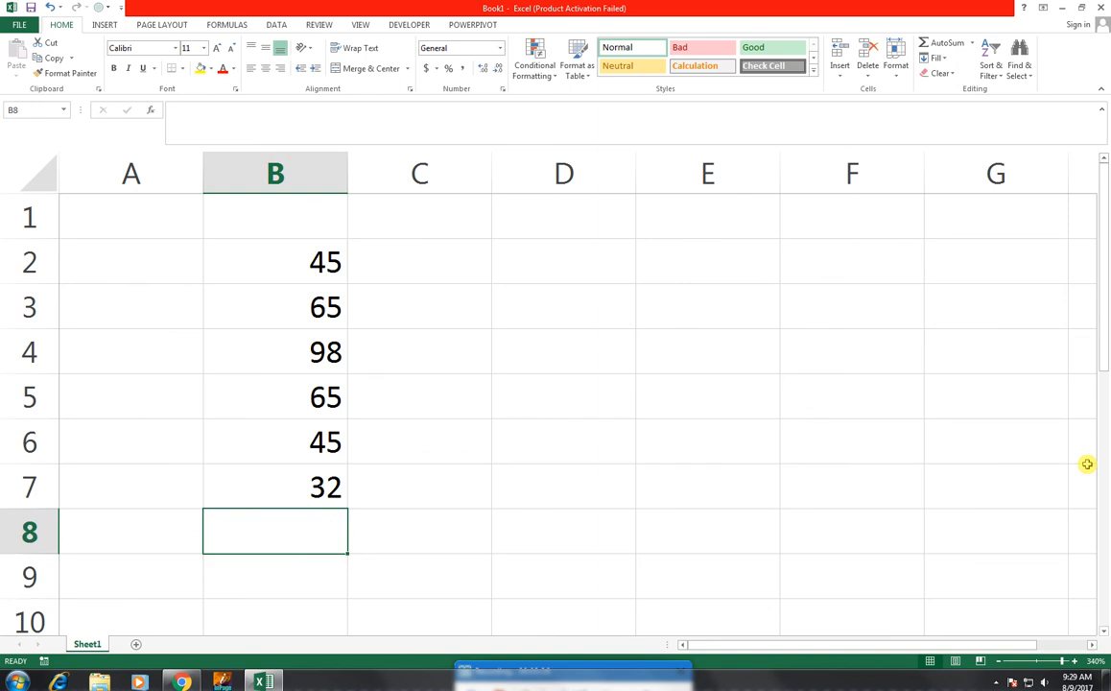
# - Calculate the average manually in cell B8 with =sum(B2:B7)/6, and clear the cell
pyautogui.write('=sum(')
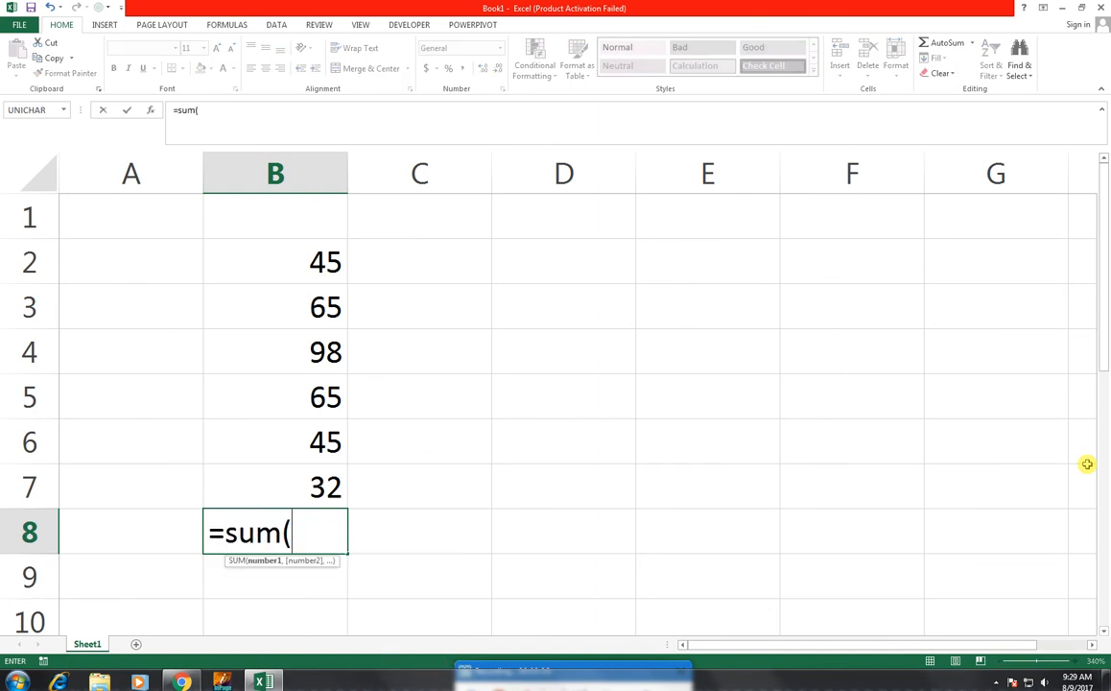
pyautogui.moveTo(317, 264); pyautogui.dragTo(311, 477)
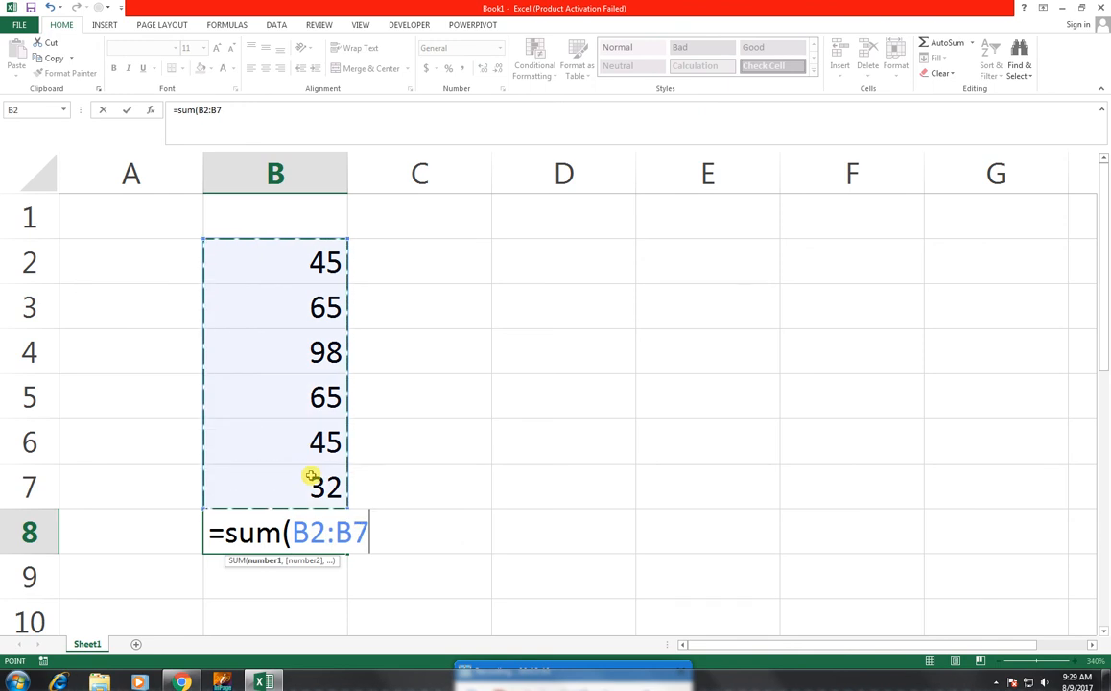
pyautogui.write(')/')
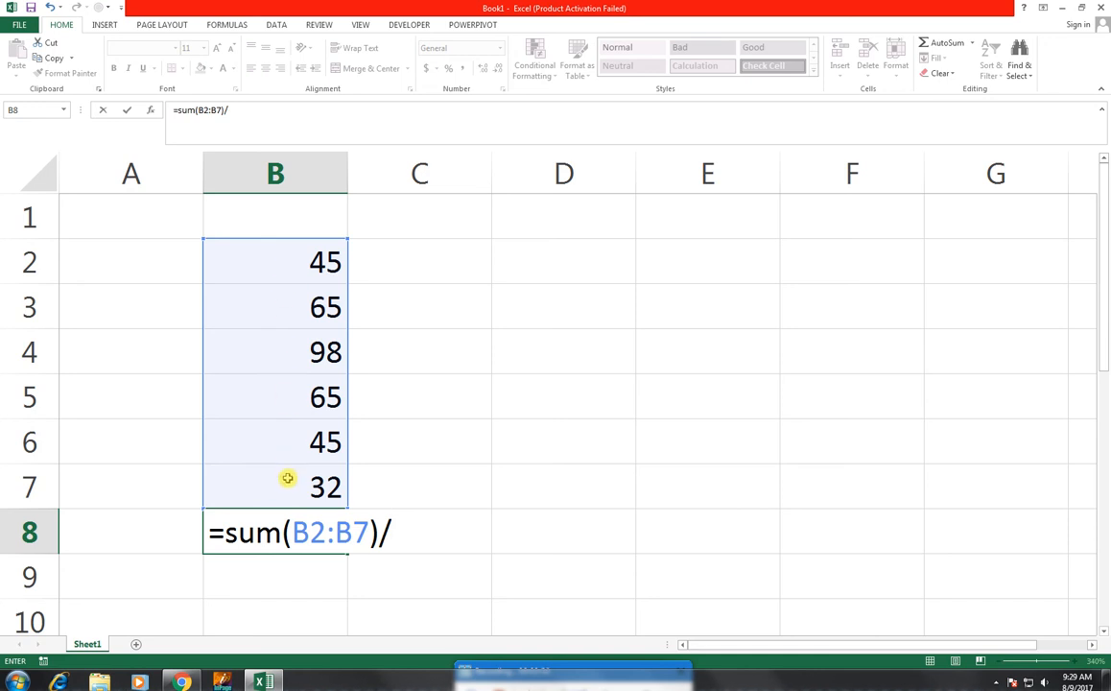
pyautogui.write('6')
pyautogui.press('Return')
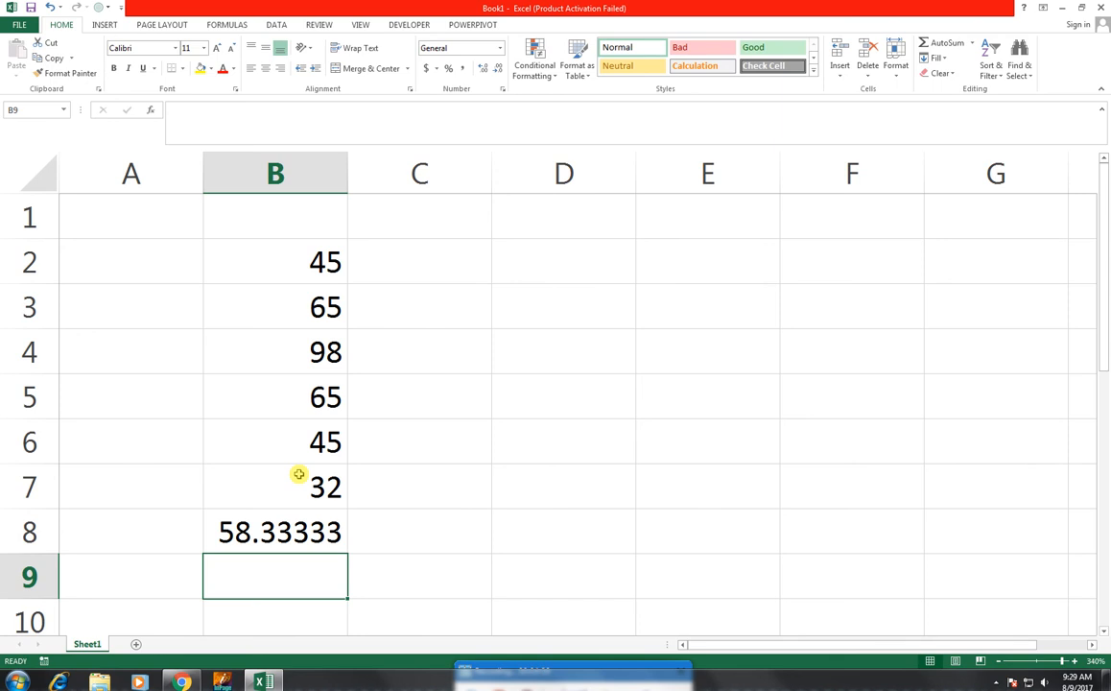
pyautogui.press('Up')
pyautogui.press('Delete')
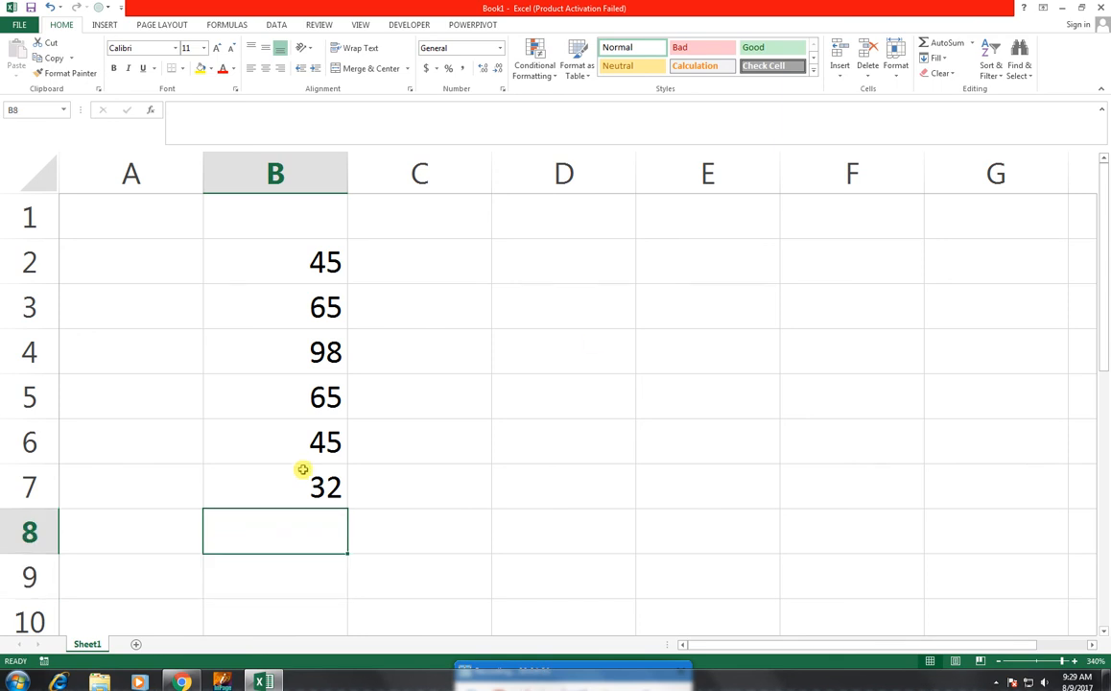
pyautogui.click(972, 45)
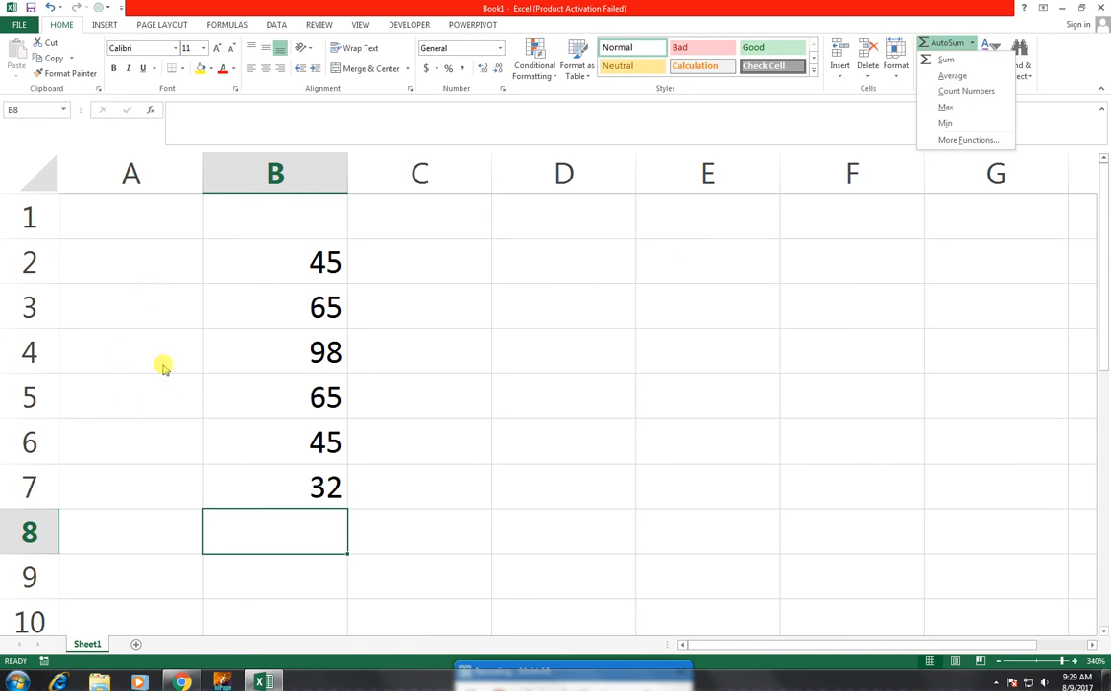
pyautogui.click(193, 278)
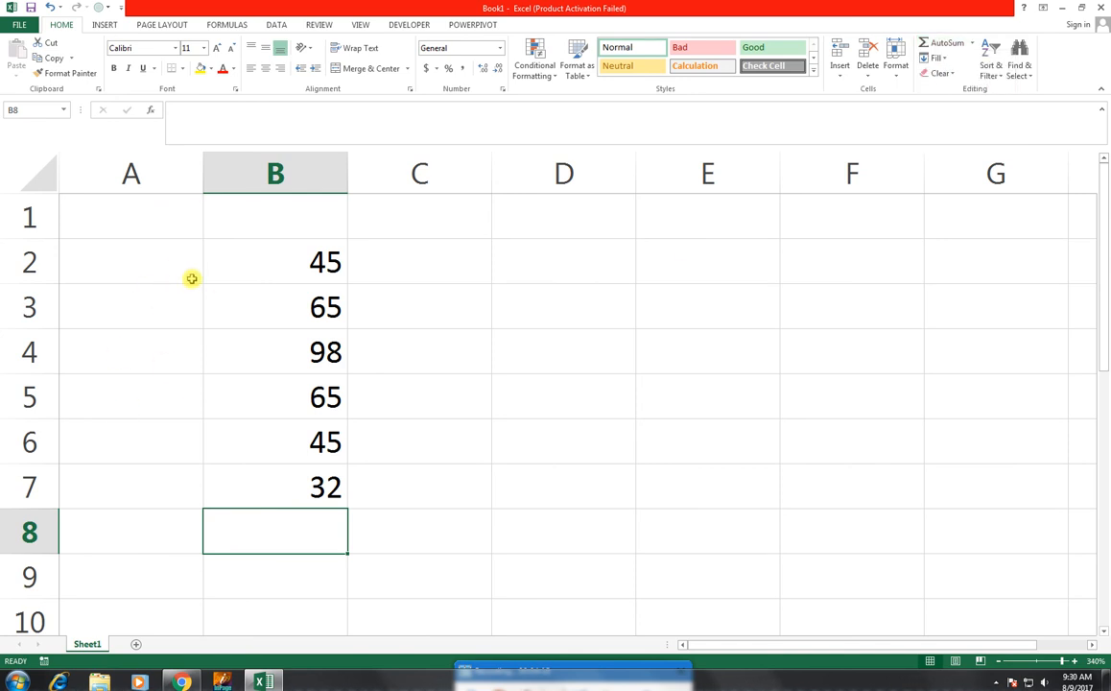
# - Number the rows beside the values by entering 1 in A2 and filling the series down to 6 in A7
pyautogui.click(192, 279)
pyautogui.write('1')
pyautogui.press('Return')
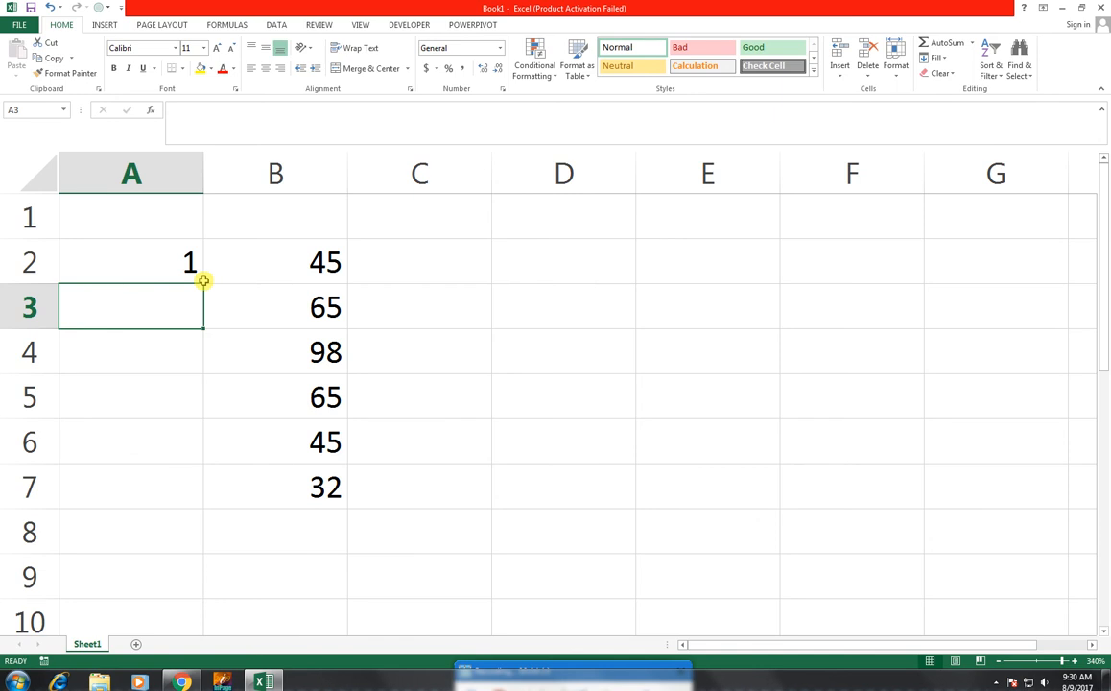
pyautogui.click(173, 263)
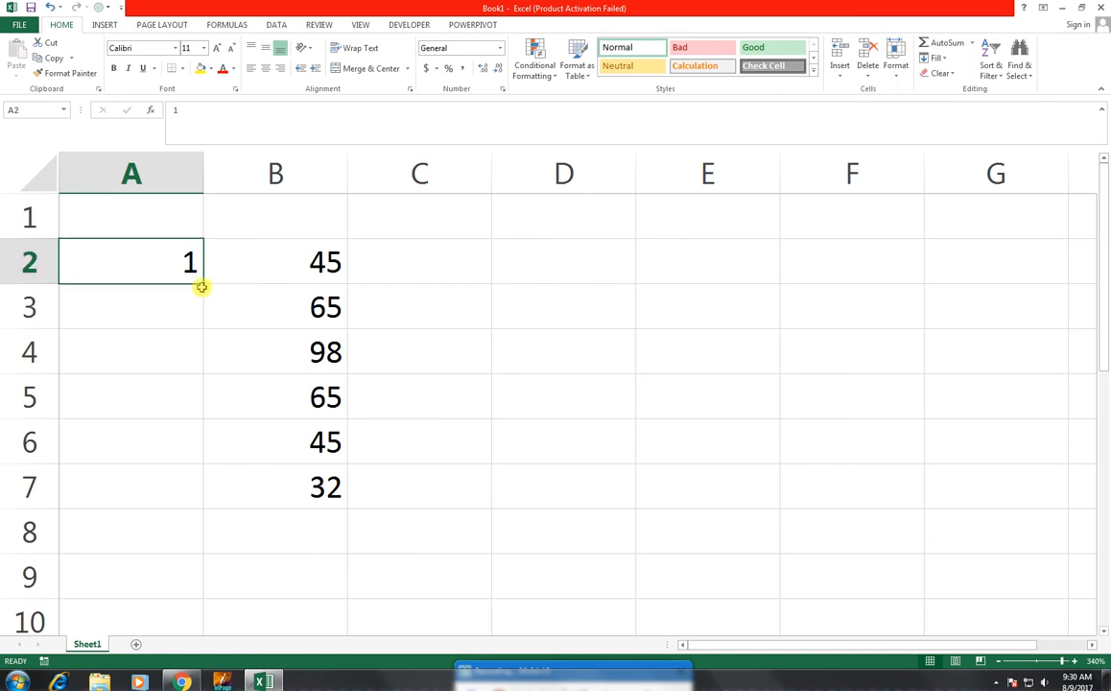
pyautogui.moveTo(202, 283); pyautogui.dragTo(197, 514)
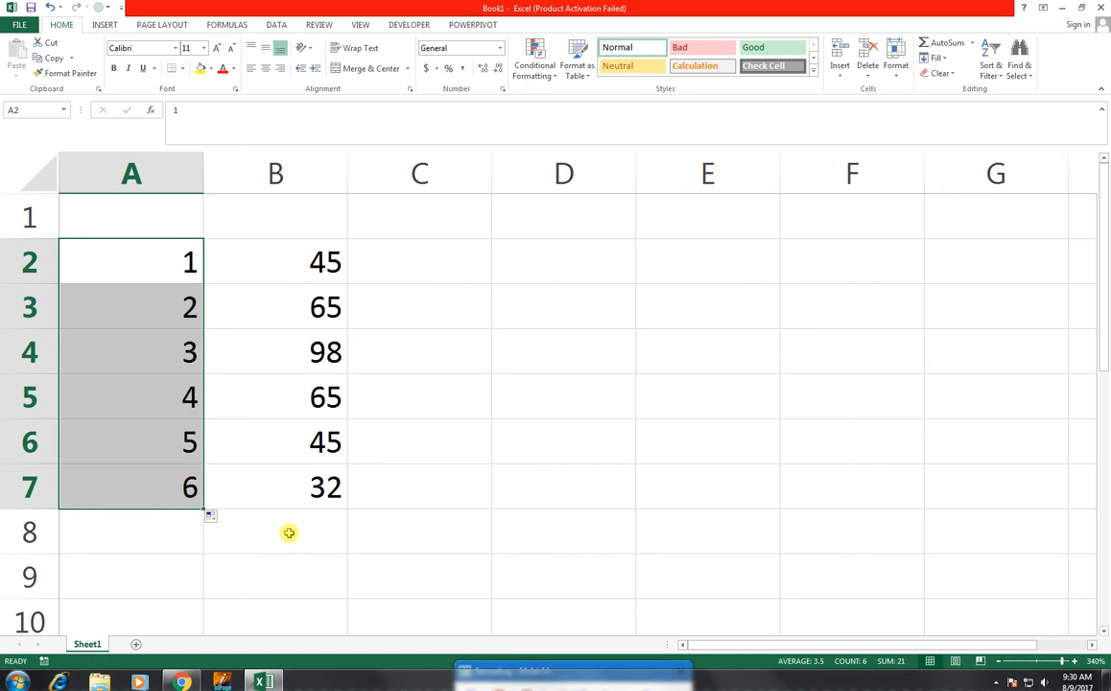
# - Count the entries of B2:B7 in cell B8 with AutoSum's Count Numbers function
pyautogui.click(305, 255)
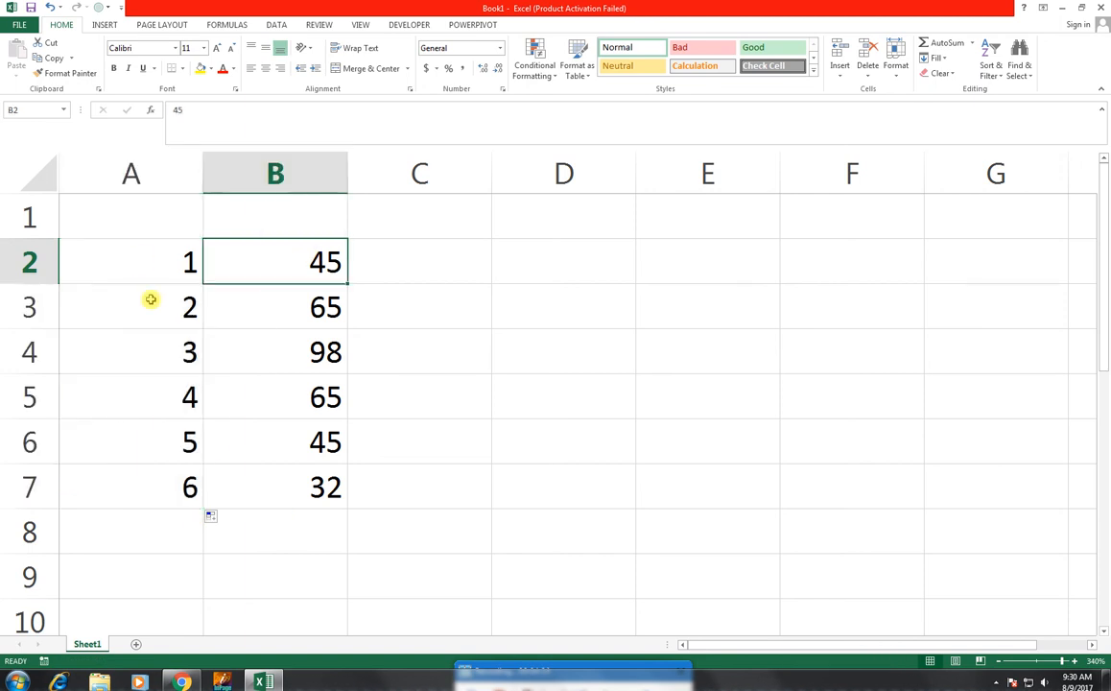
pyautogui.click(277, 515)
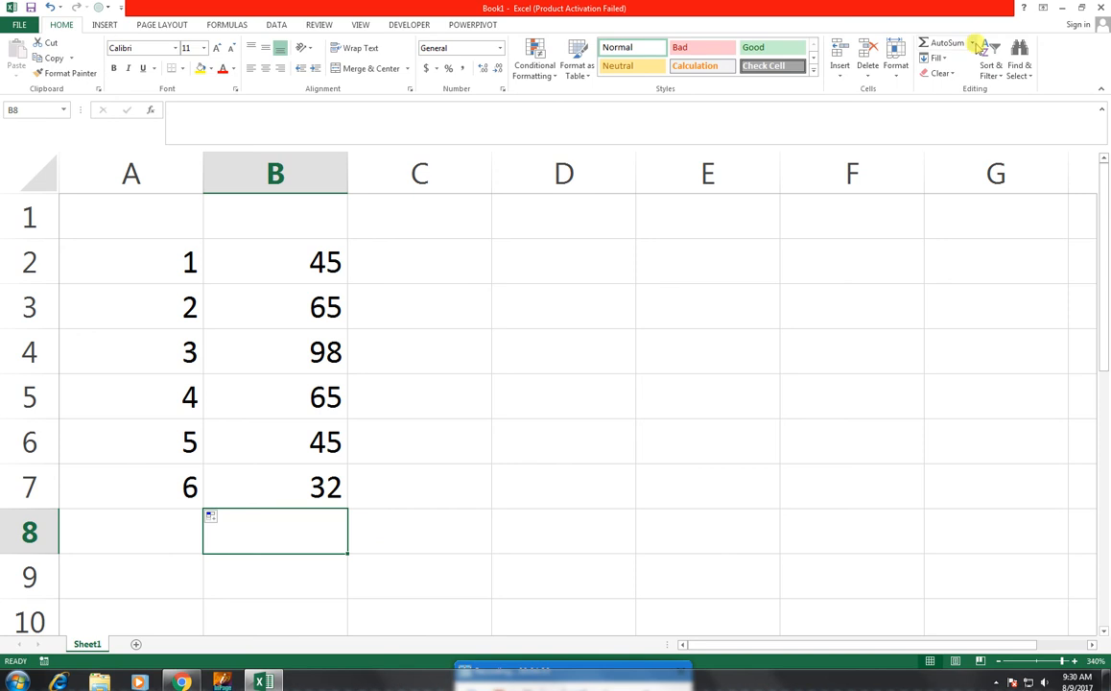
pyautogui.click(972, 43)
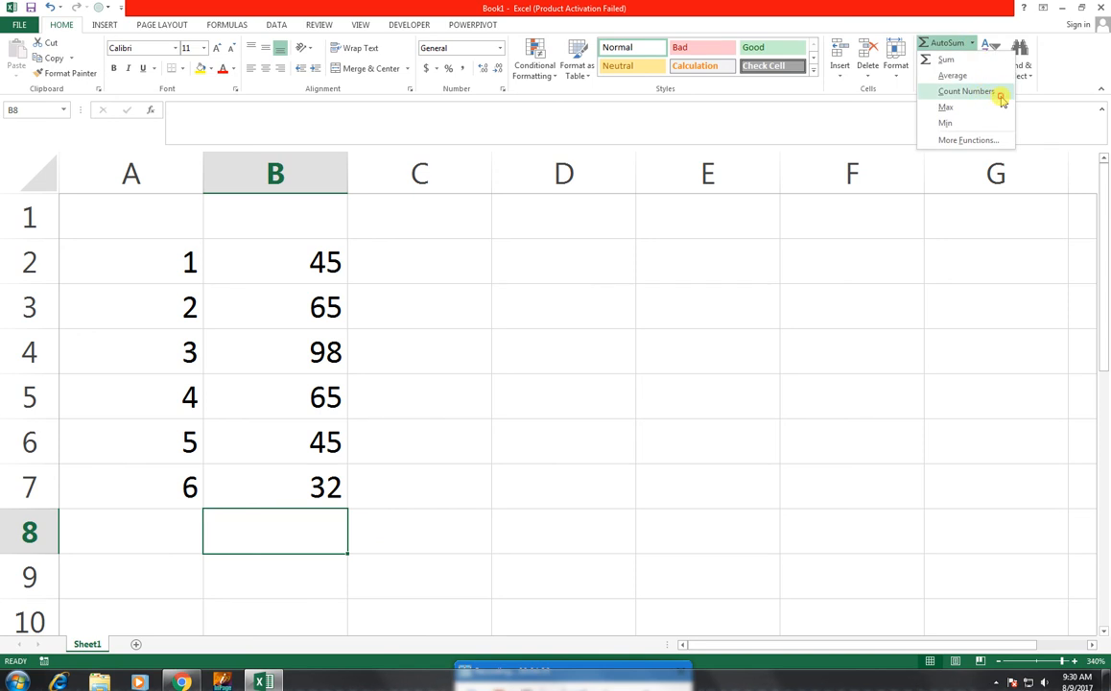
pyautogui.click(999, 93)
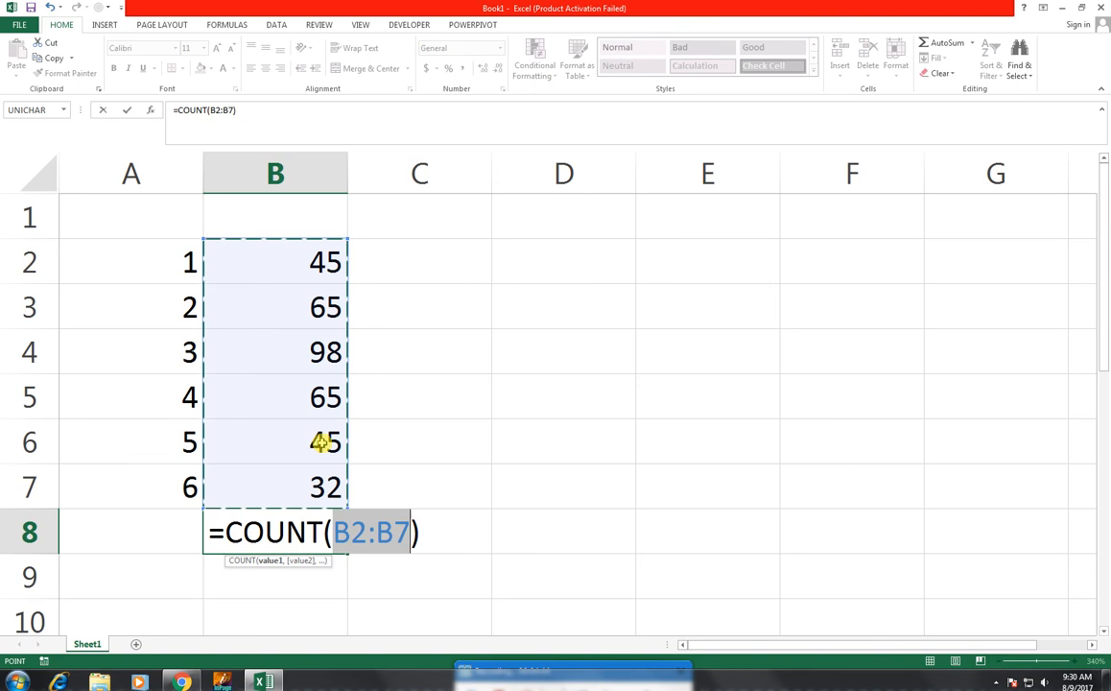
pyautogui.press('Return')
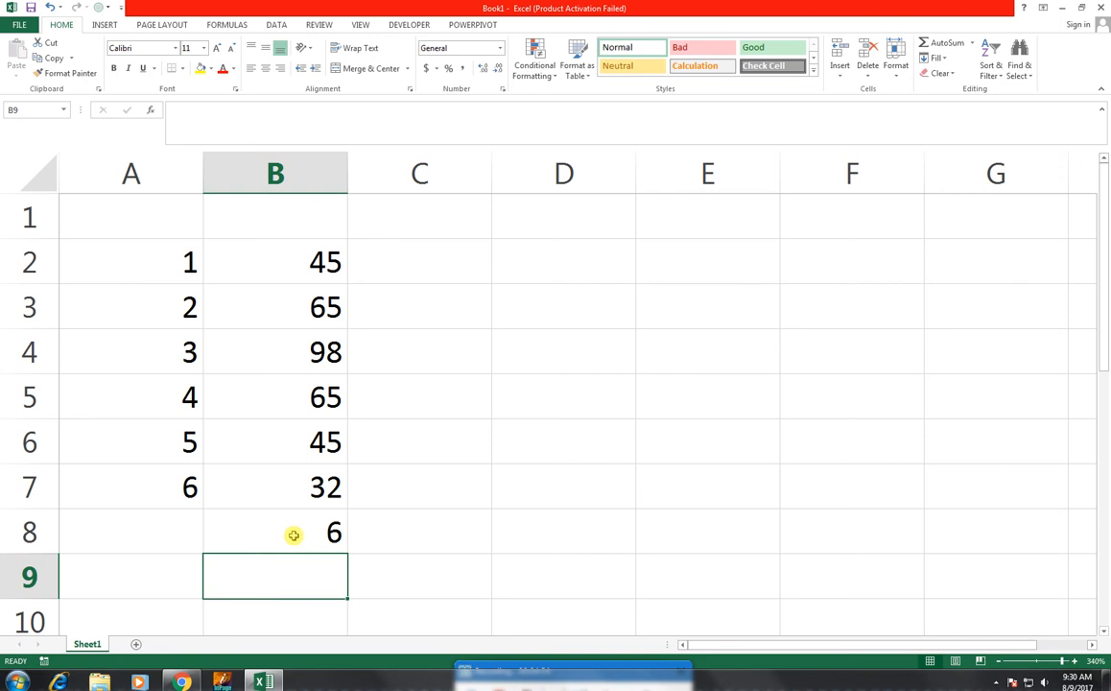
# - Copy the values of B2:B7 into C2:C7 by filling them across one column
pyautogui.moveTo(275, 269); pyautogui.dragTo(331, 503)
pyautogui.click(483, 511)
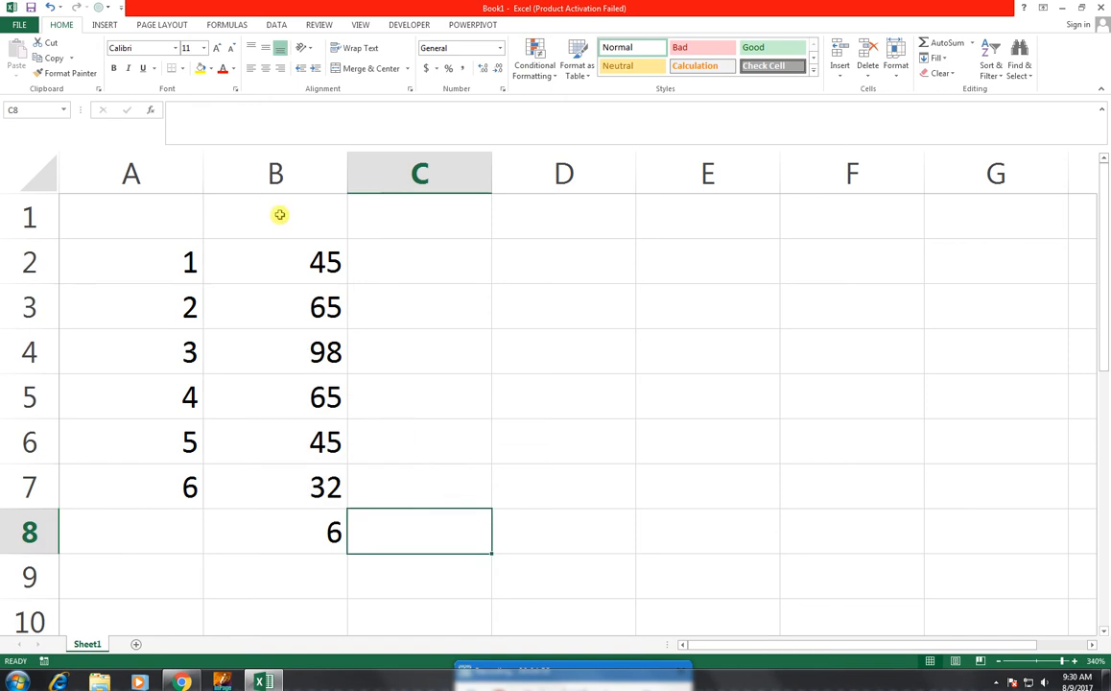
pyautogui.moveTo(293, 267); pyautogui.dragTo(471, 516)
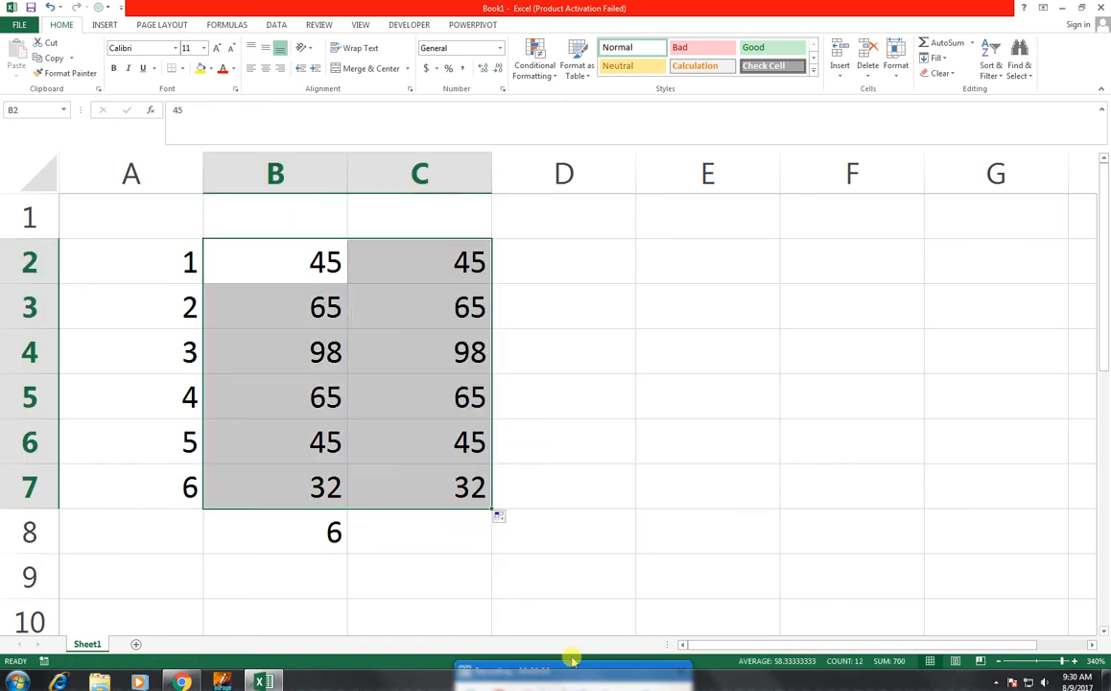
pyautogui.click(424, 533)
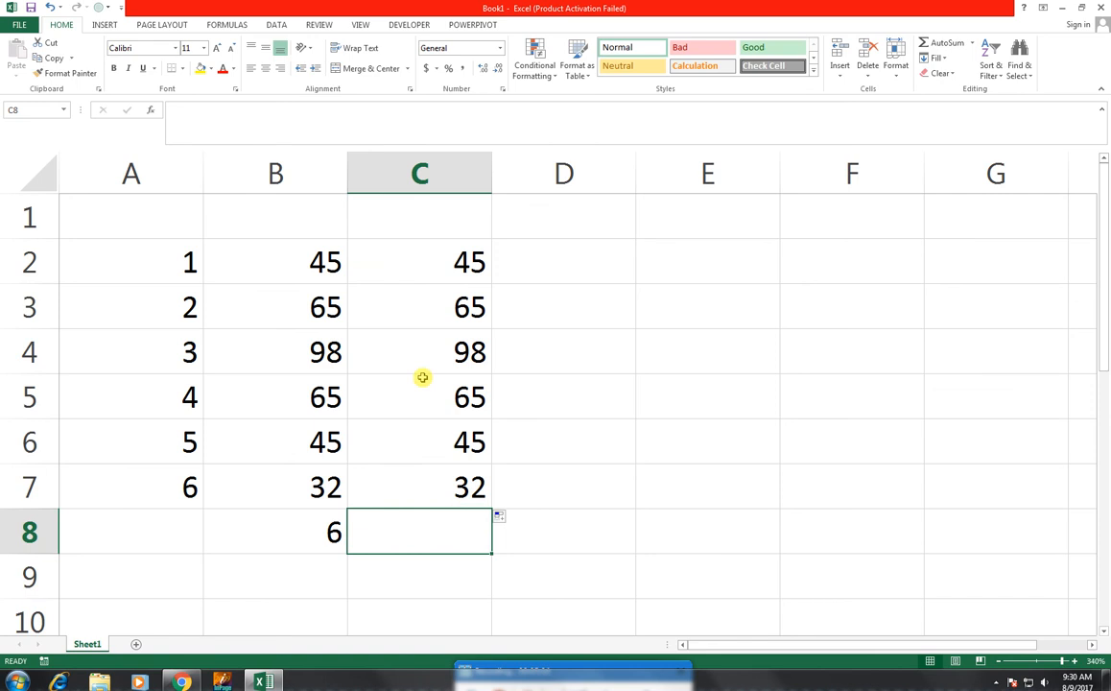
# - Replace the number in C3 with the text "aa" and the number in C6 with "kk"
pyautogui.click(438, 303)
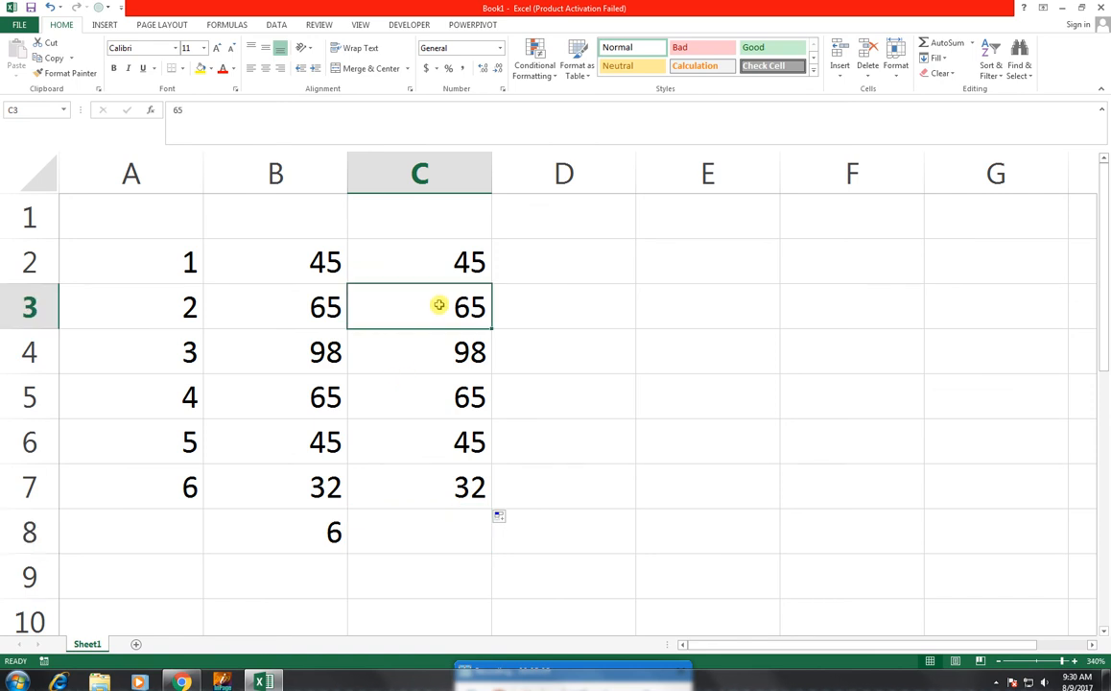
pyautogui.write('aa')
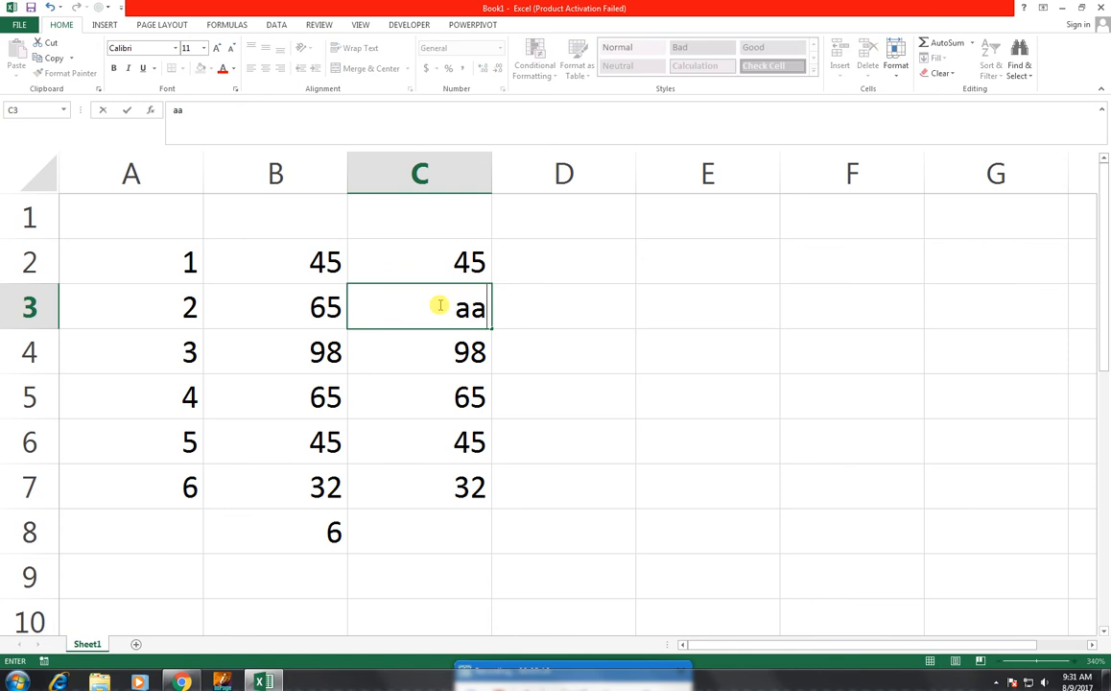
pyautogui.press('Return')
pyautogui.press('Return')
pyautogui.press('Return')
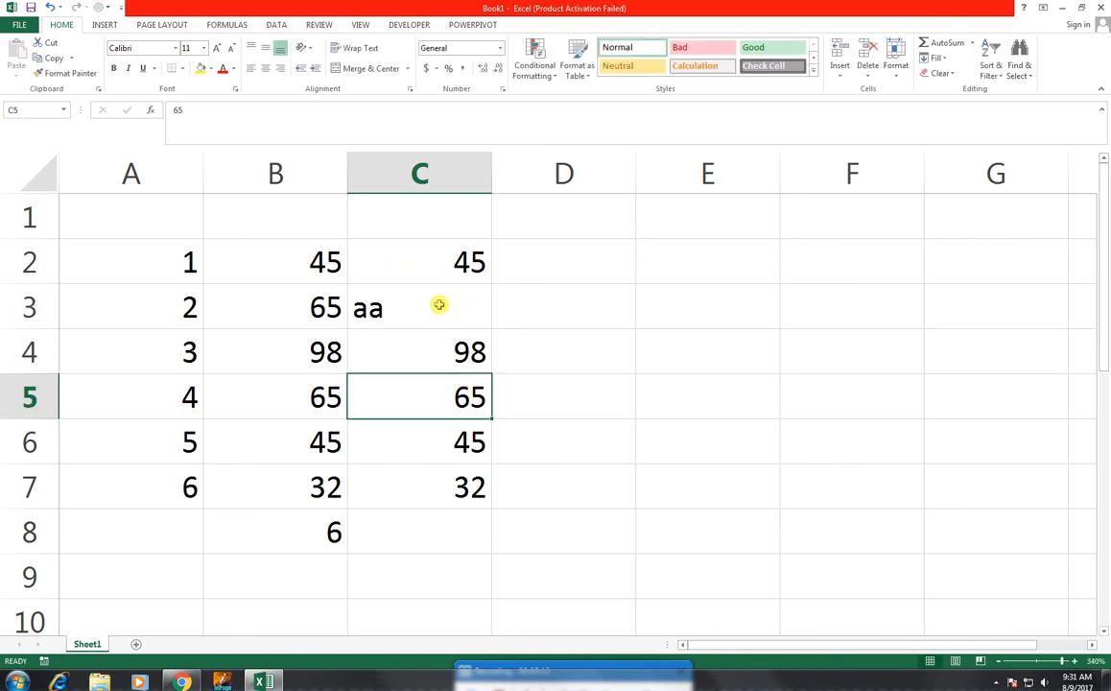
pyautogui.write('kk')
pyautogui.press('Return')
pyautogui.press('Return')
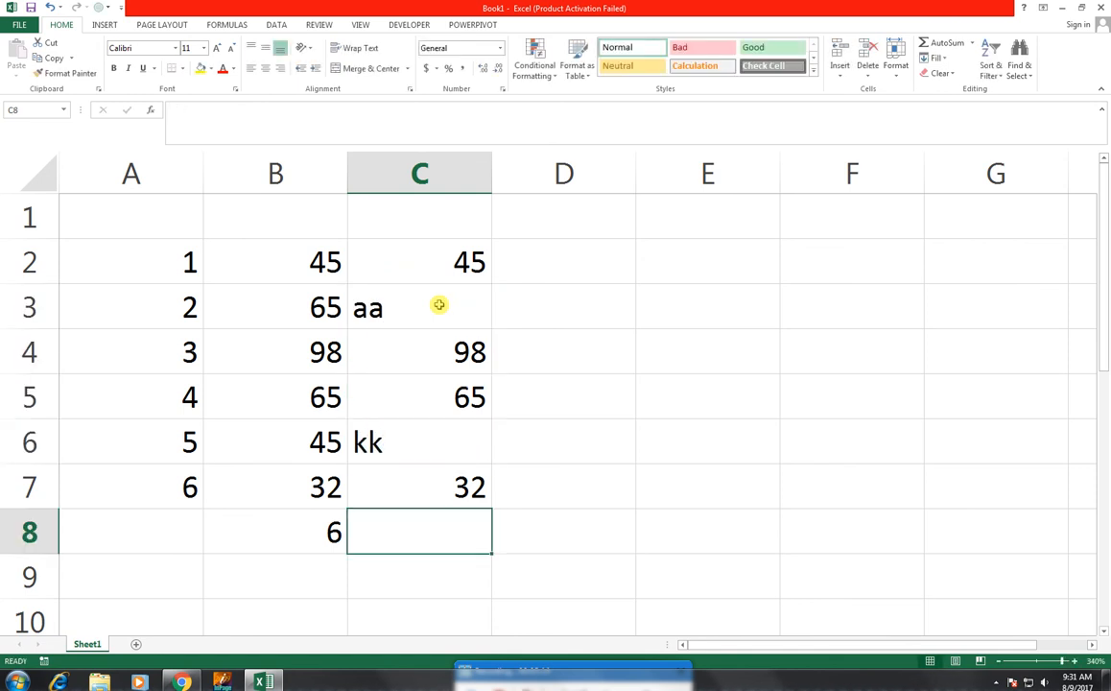
# - Apply AutoSum's Count Numbers function to C2:C7 in cell C8, and delete the resulting formula
pyautogui.click(971, 43)
pyautogui.click(969, 91)
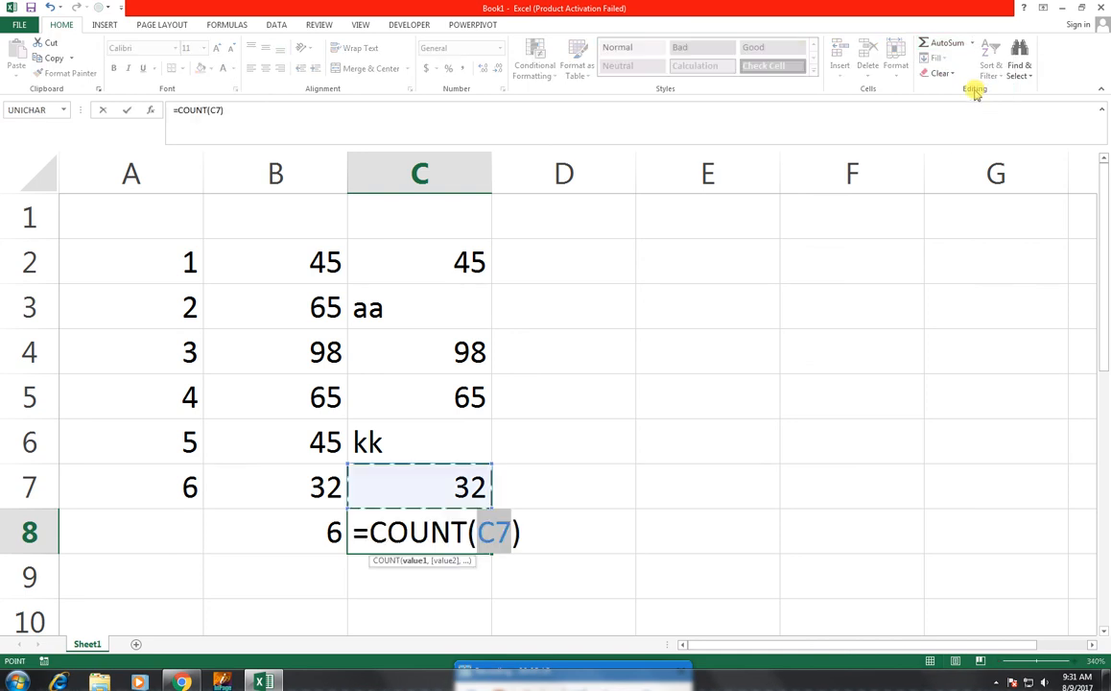
pyautogui.moveTo(436, 481); pyautogui.dragTo(462, 261)
pyautogui.press('Return')
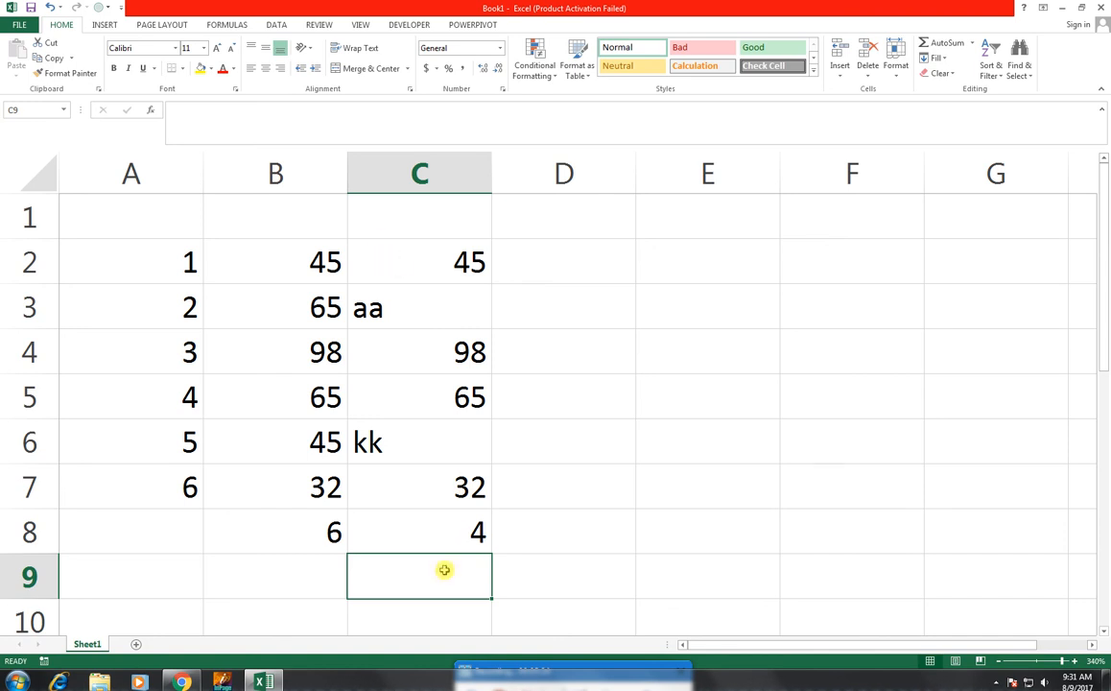
pyautogui.click(441, 540)
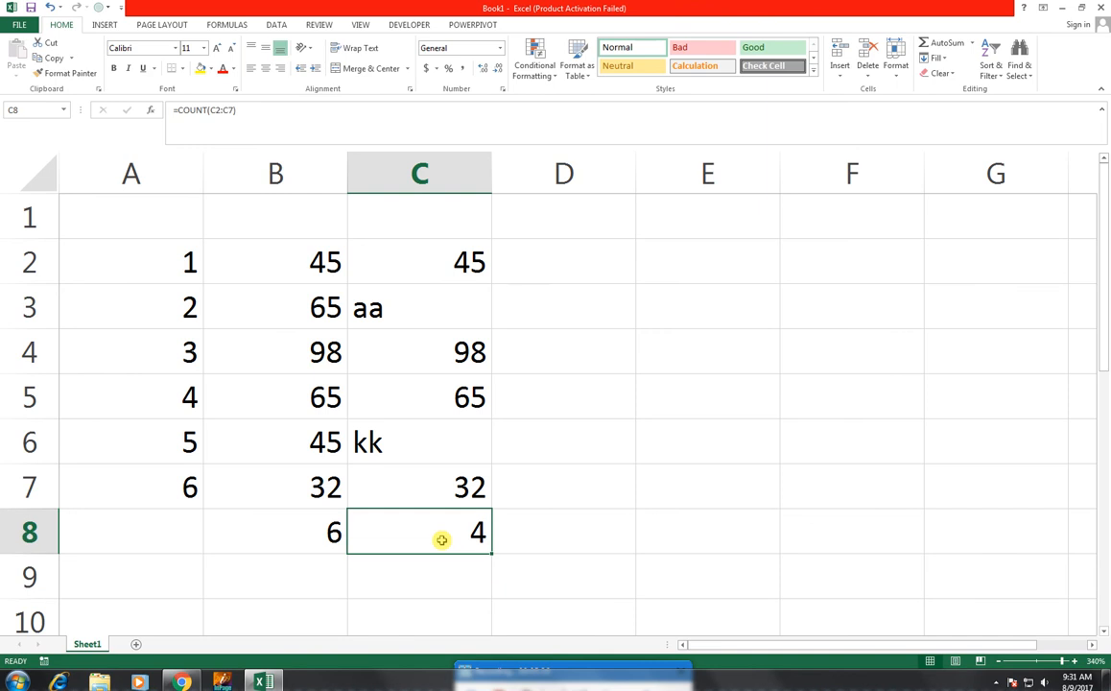
pyautogui.press('Delete')
# - Count all non-empty cells in C2:C7 by entering =COUNTA(C2:C7) in cell C8
pyautogui.write('=')
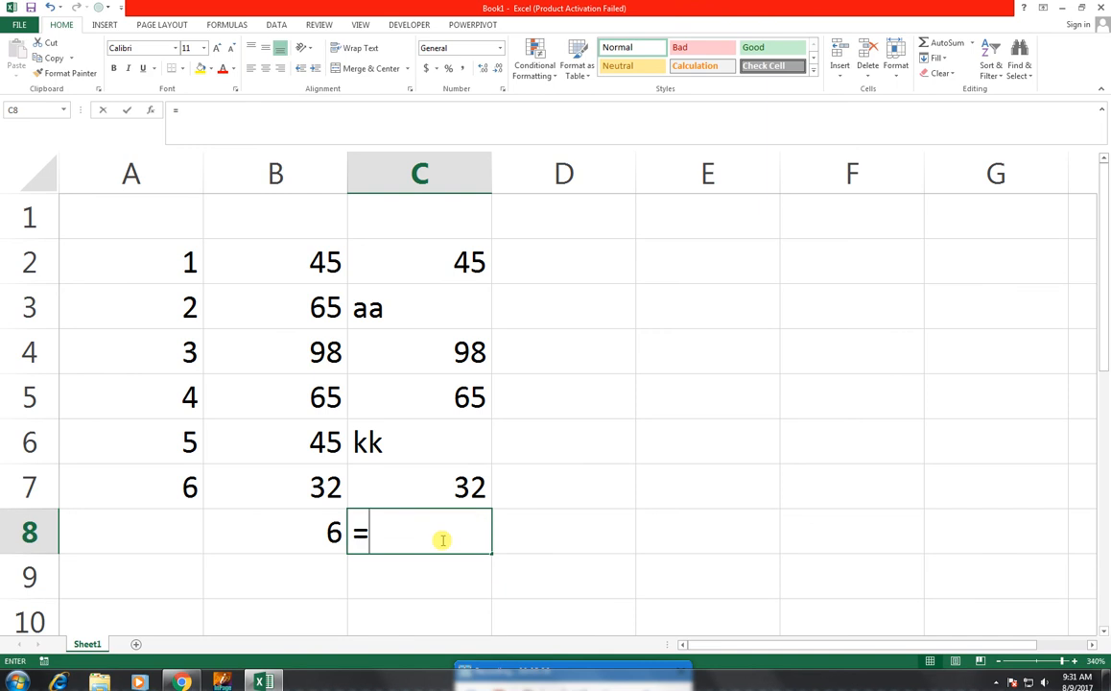
pyautogui.write('counta')
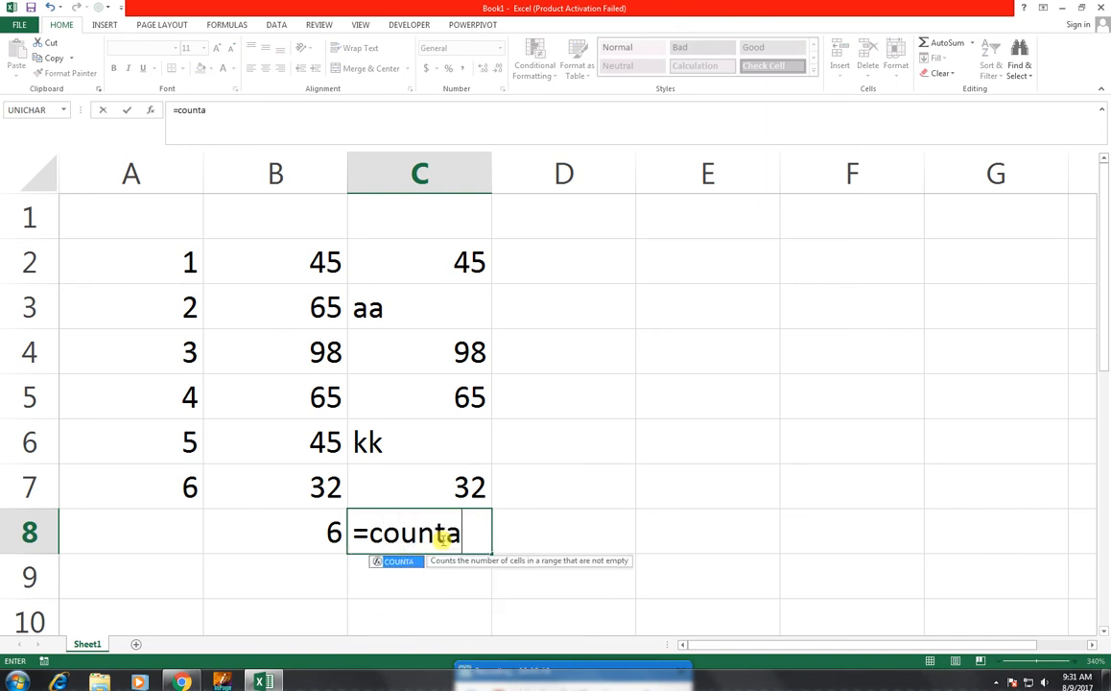
pyautogui.press('Tab')
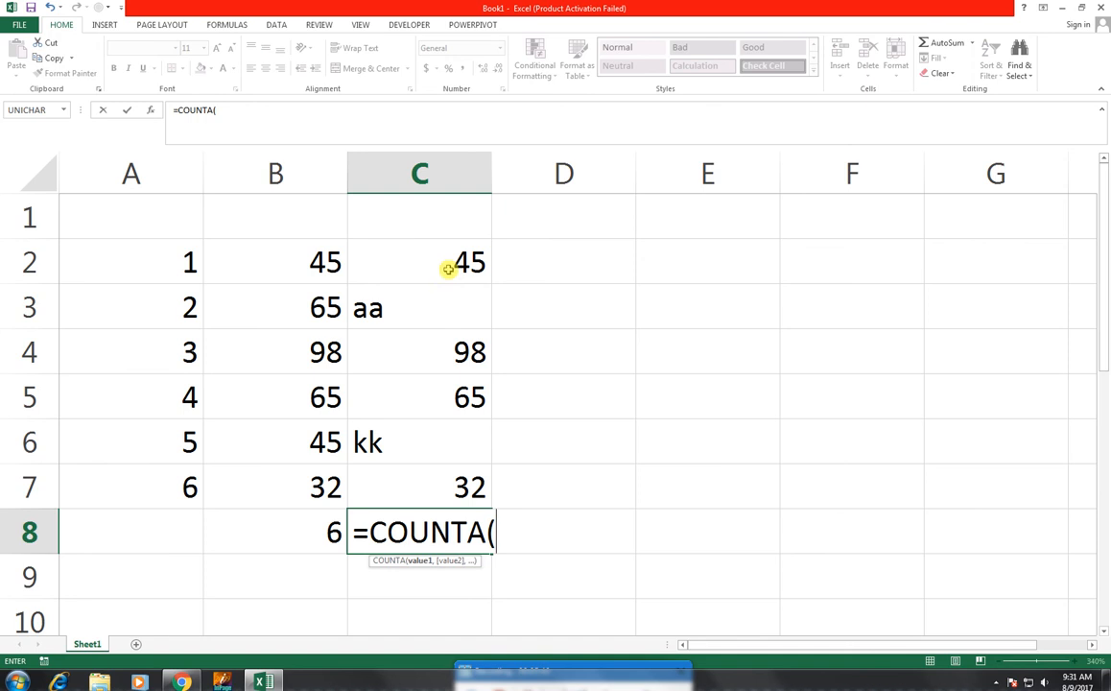
pyautogui.moveTo(449, 260); pyautogui.dragTo(446, 470)
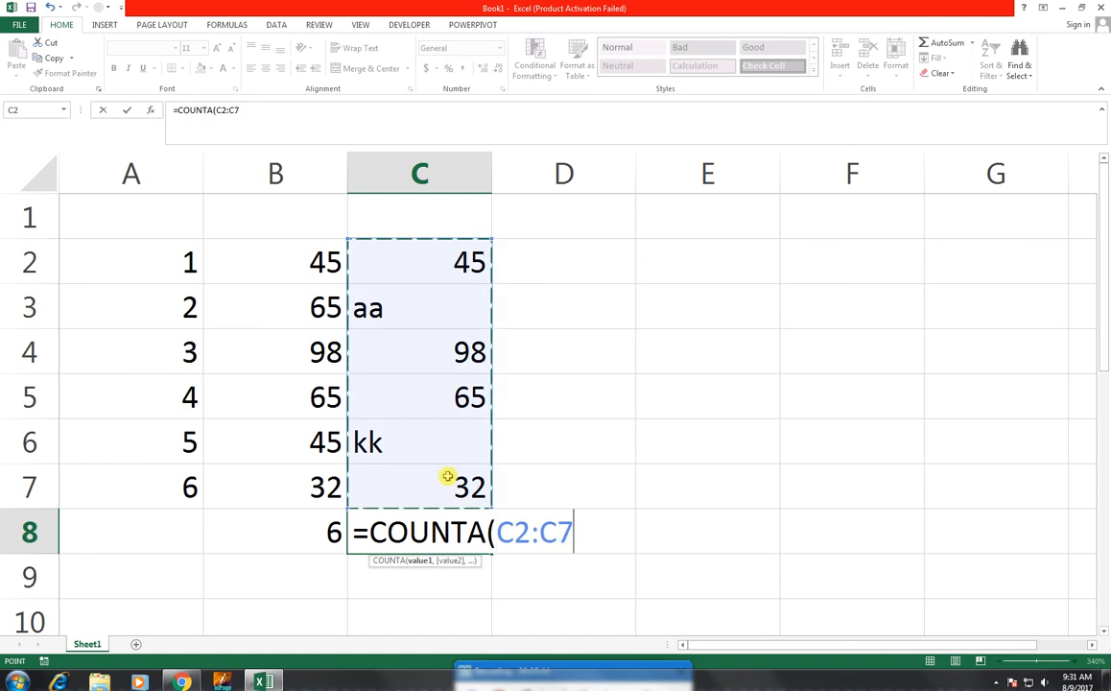
pyautogui.write(')')
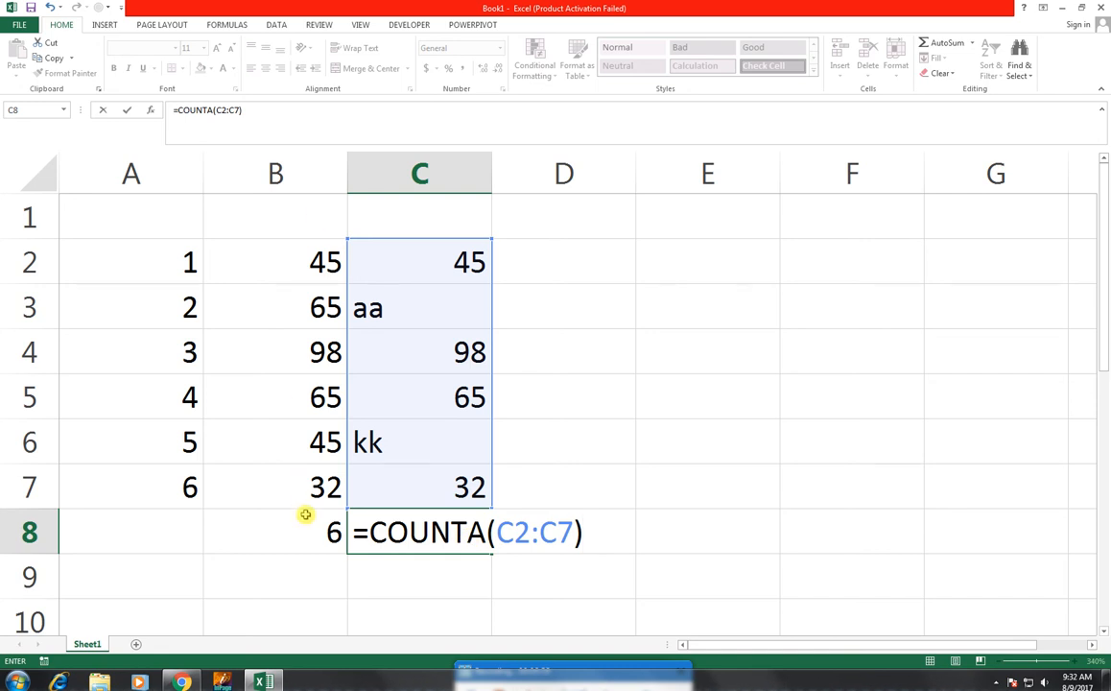
pyautogui.press('Return')
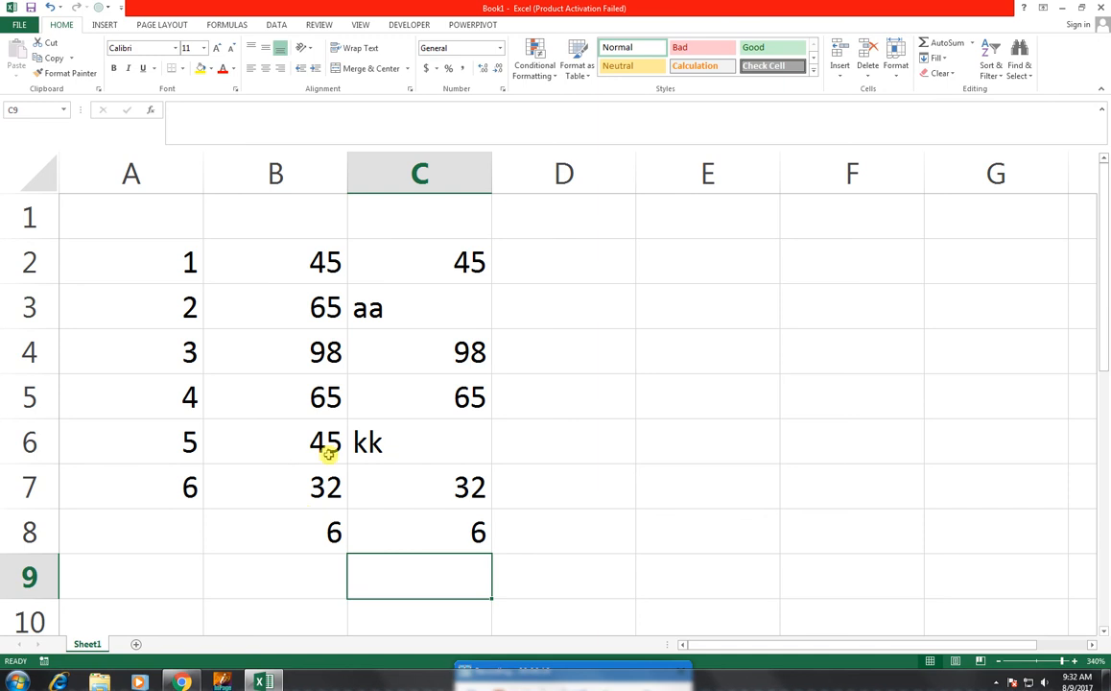
# - Fill C2:C7 one column across into D2:D7, and start a COUNT formula in cell D8
pyautogui.moveTo(434, 275); pyautogui.dragTo(648, 516)
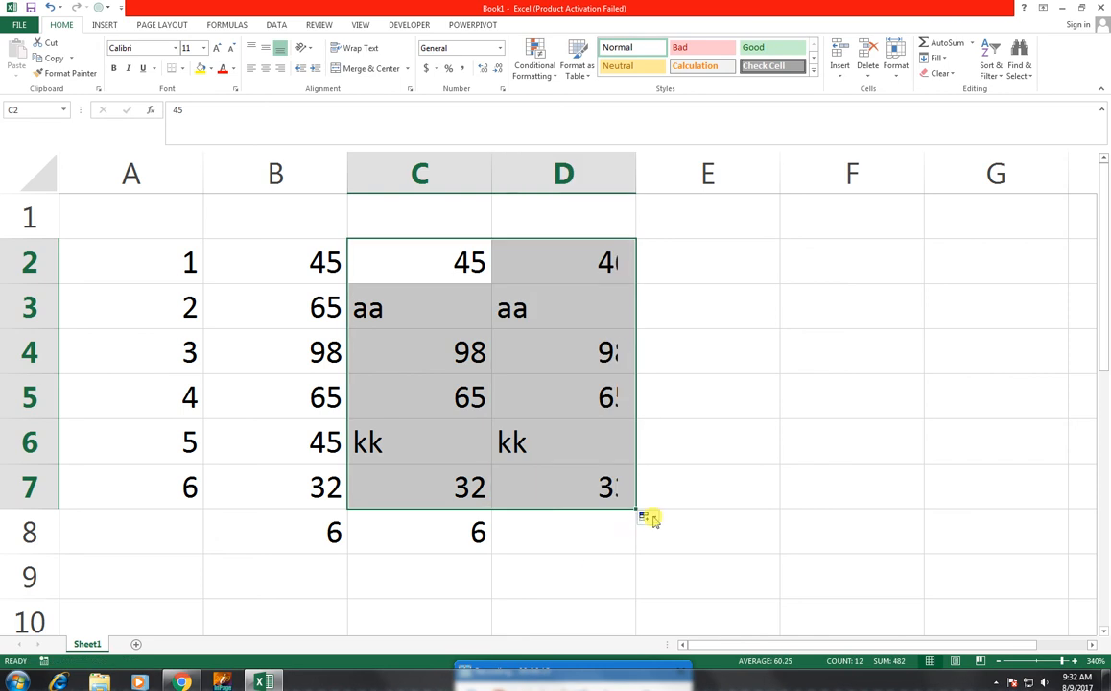
pyautogui.click(586, 537)
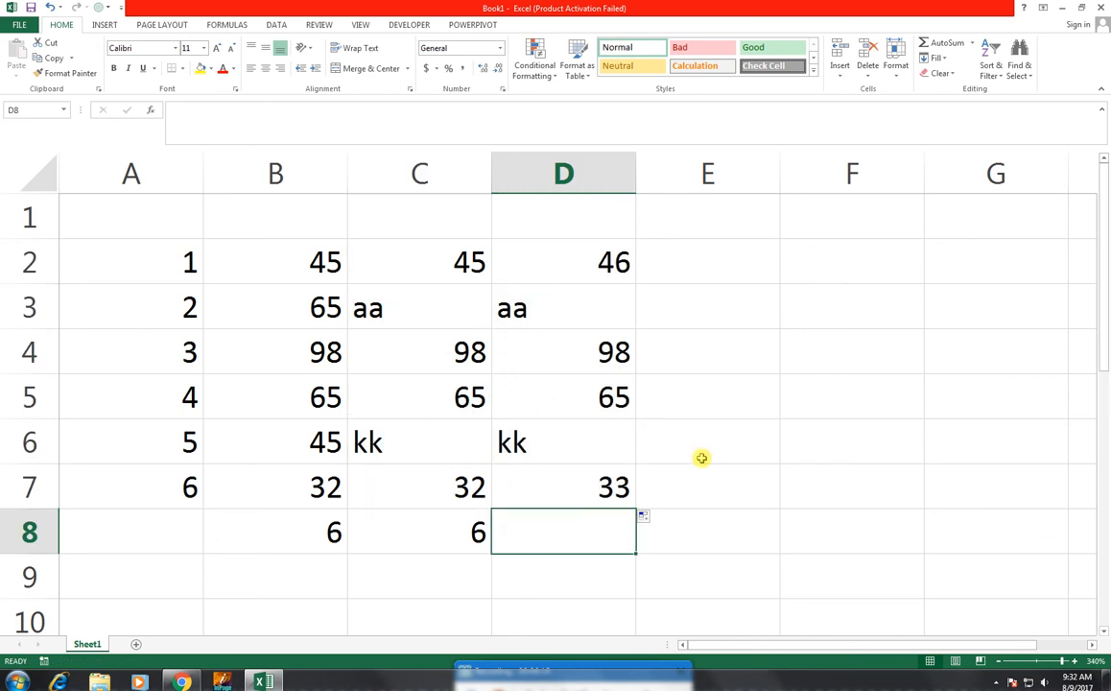
pyautogui.write('=')
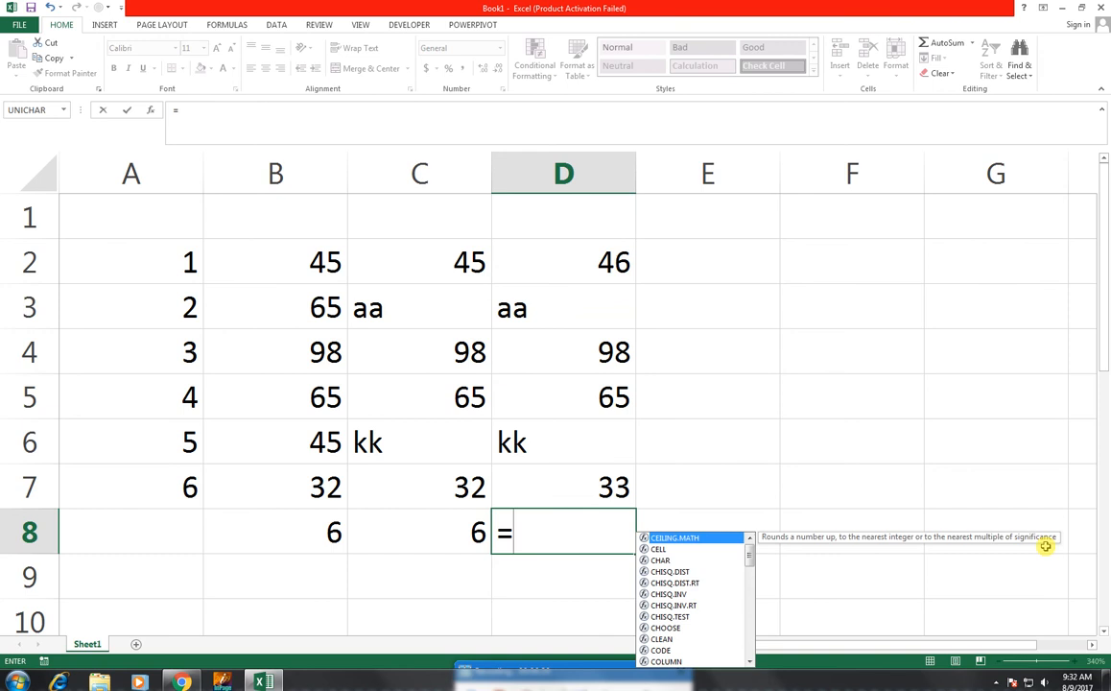
pyautogui.write('count(')
pyautogui.press('Up')
pyautogui.hotkey('shift', 'Up')
pyautogui.hotkey('shift', 'Up')
pyautogui.hotkey('shift', 'Up')
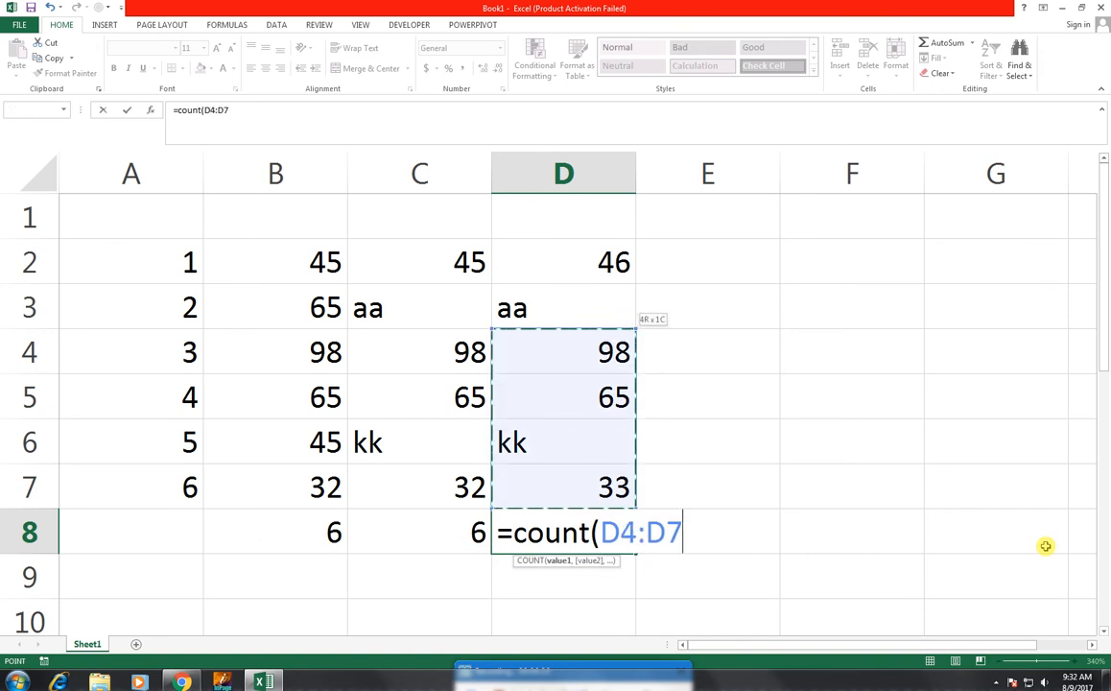
pyautogui.press('BackSpace')
pyautogui.press('BackSpace')
pyautogui.press('BackSpace')
pyautogui.press('BackSpace')
pyautogui.press('BackSpace')
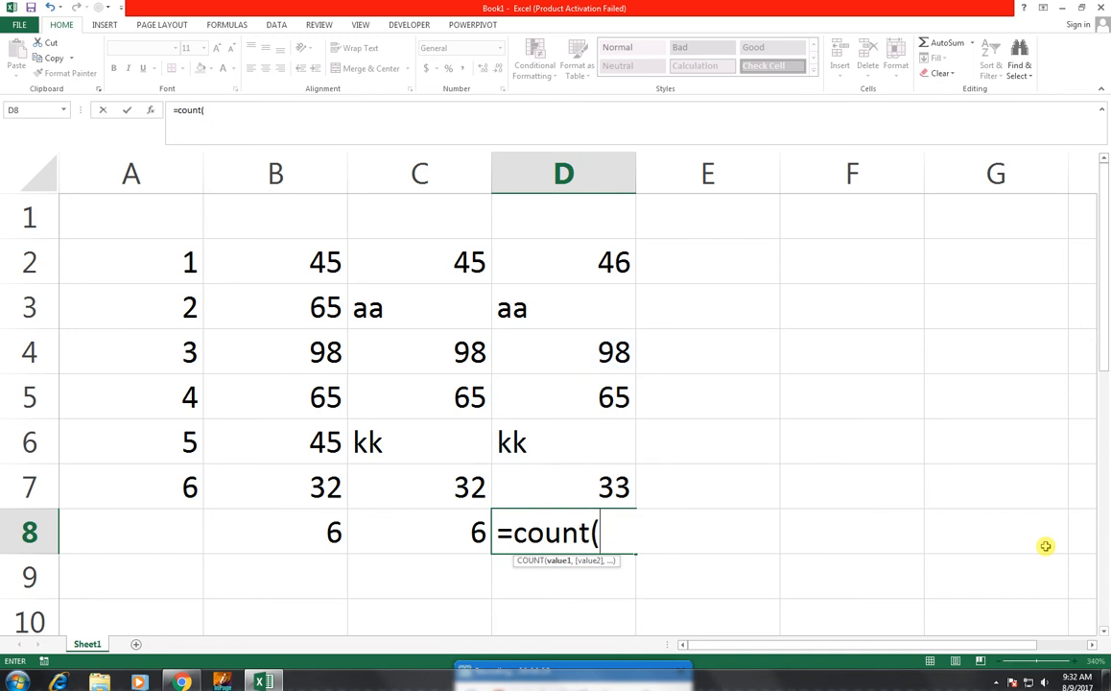
pyautogui.press('BackSpace')
# - Turn the formula started in D8 into =COUNTA(D2:D7), leaving it open for editing
pyautogui.press('Down')
pyautogui.write('a(')
pyautogui.press('Up')
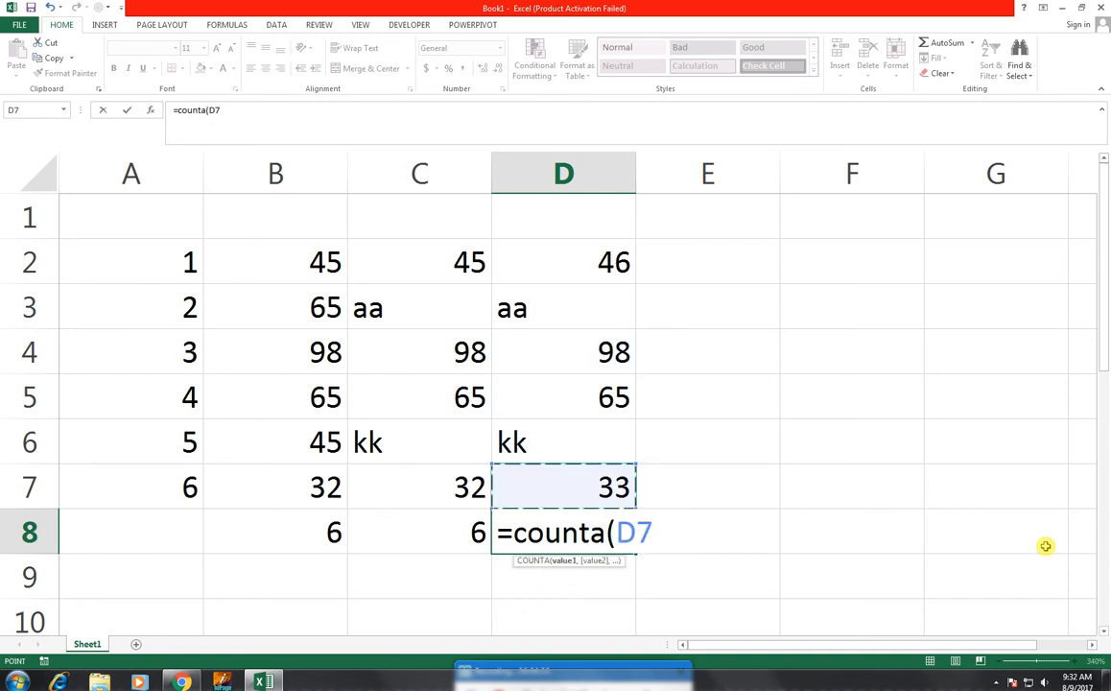
pyautogui.hotkey('shift', 'Up')
pyautogui.hotkey('shift', 'Up')
pyautogui.hotkey('shift', 'Up')
pyautogui.hotkey('shift', 'Up')
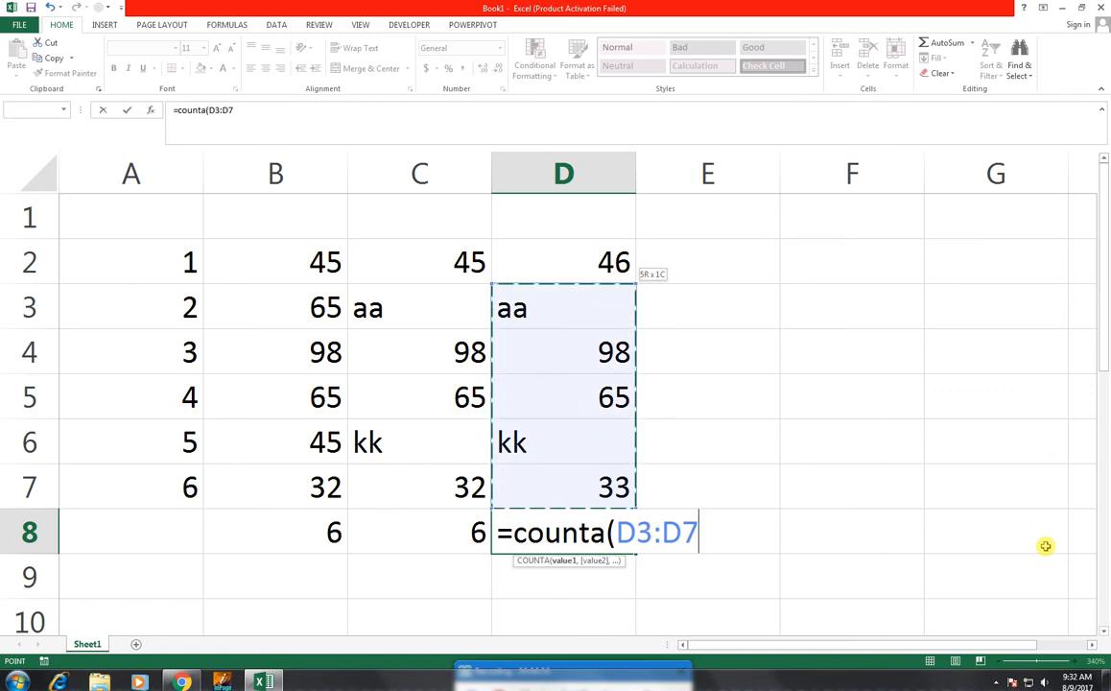
pyautogui.hotkey('shift', 'Up')
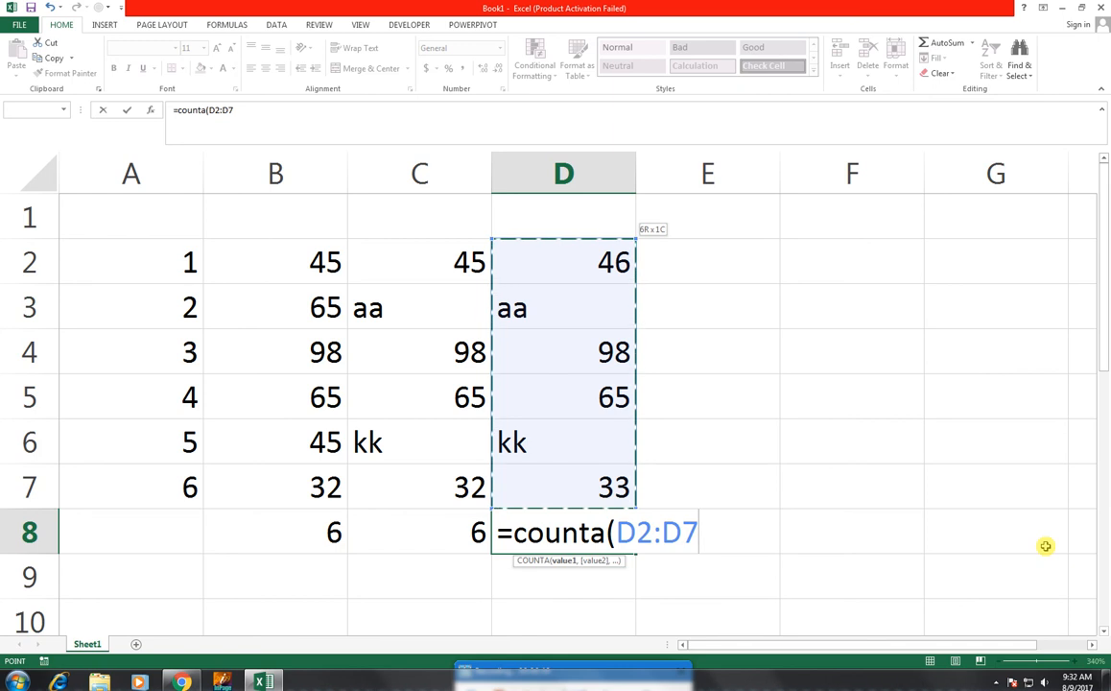
pyautogui.write(')')
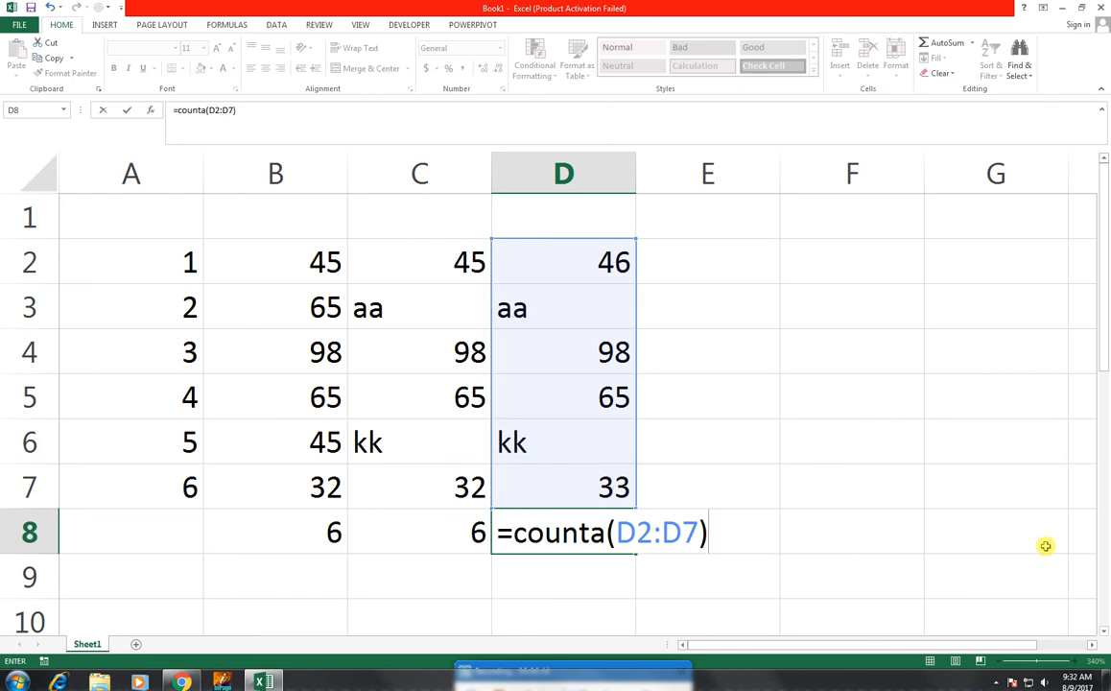
pyautogui.write('-count')
pyautogui.write('(')
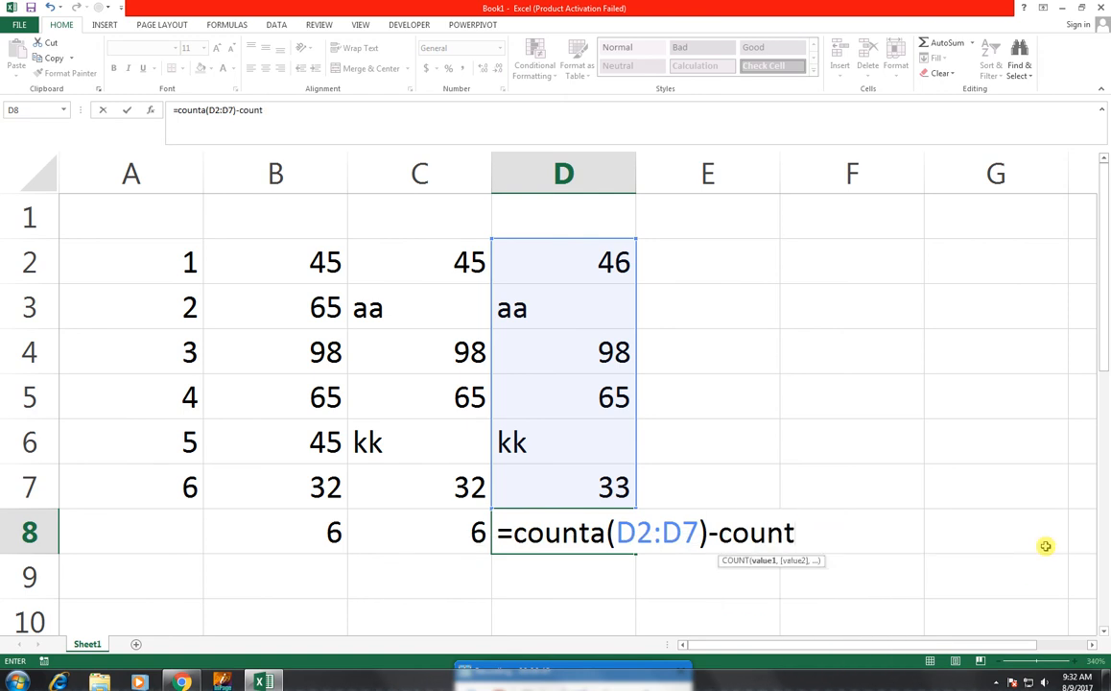
# - Subtract COUNT(D2:D7) from the COUNTA in D8 so that only text cells are counted, and enter the formula
pyautogui.press('Up')
pyautogui.hotkey('shift', 'Up')
pyautogui.hotkey('shift', 'Up')
pyautogui.hotkey('shift', 'Up')
pyautogui.hotkey('shift', 'Up')
pyautogui.hotkey('shift', 'Up')
pyautogui.write(')')
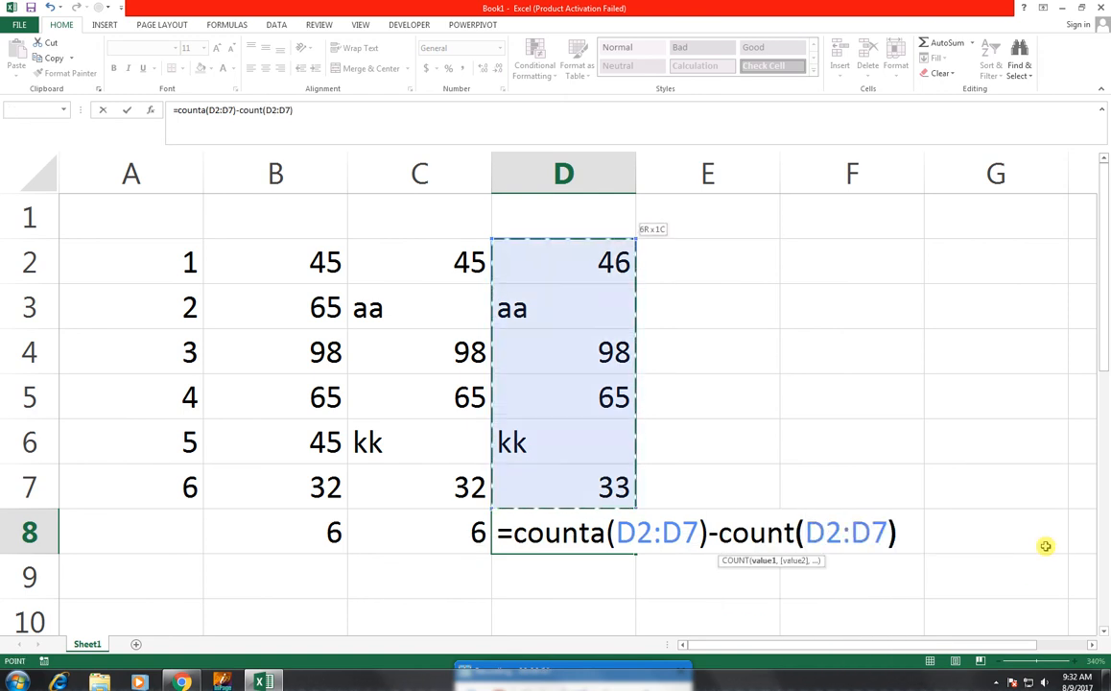
pyautogui.press('Return')
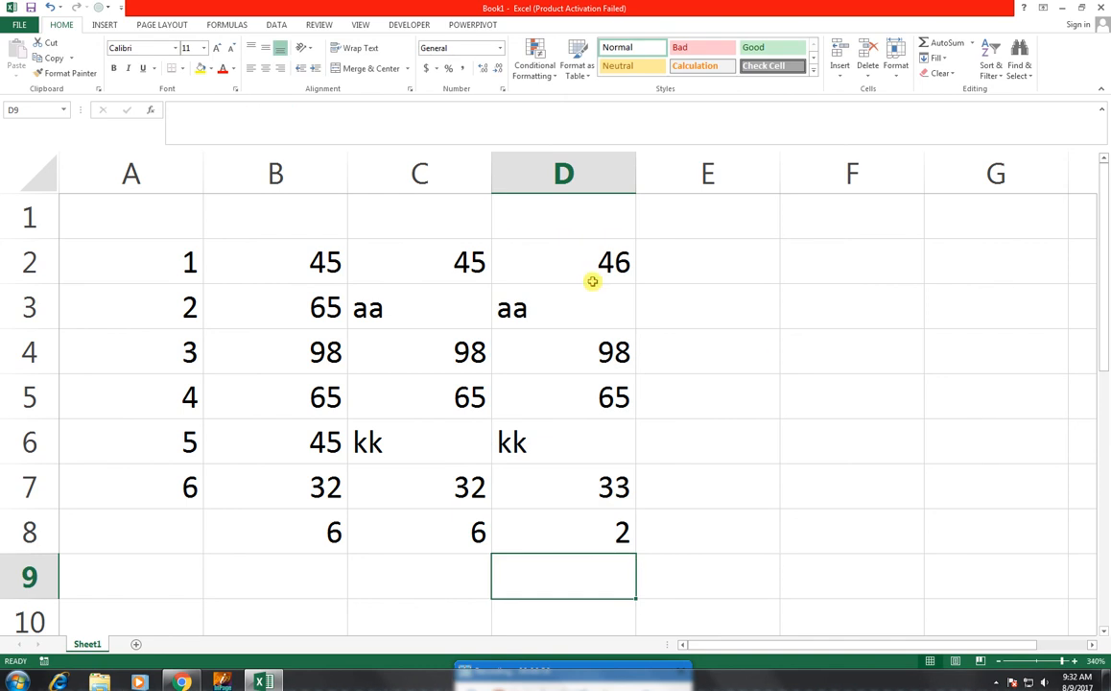
# - Fill D2:D7 one column across into E2:E7, clear cell E3, and select cell E8
pyautogui.moveTo(586, 260); pyautogui.dragTo(726, 513)
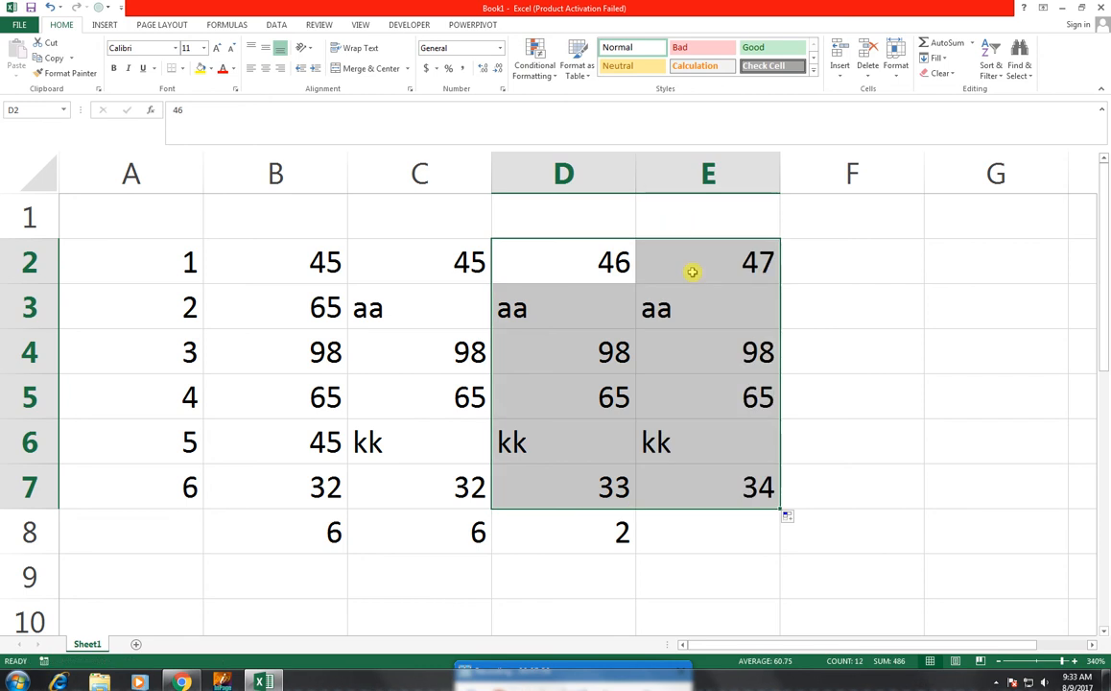
pyautogui.click(690, 265)
pyautogui.click(677, 295)
pyautogui.press('Delete')
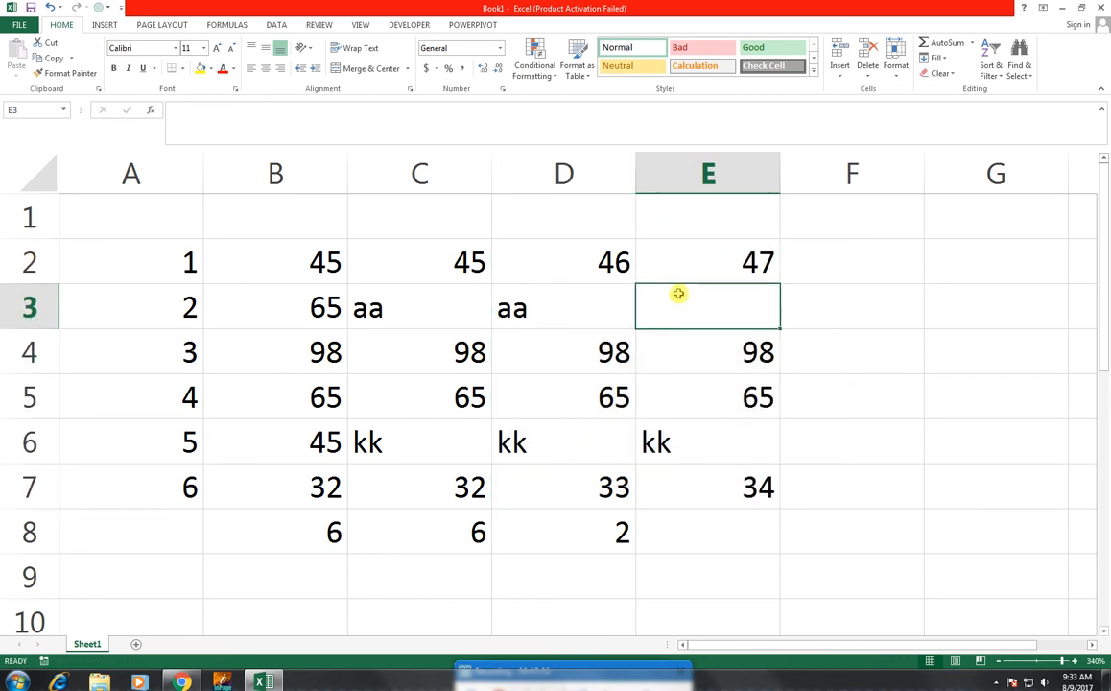
pyautogui.press('Down')
pyautogui.press('Down')
pyautogui.press('Down')
pyautogui.press('Down')
pyautogui.press('Down')
pyautogui.press('Down')
pyautogui.press('Up')
pyautogui.write('countb')
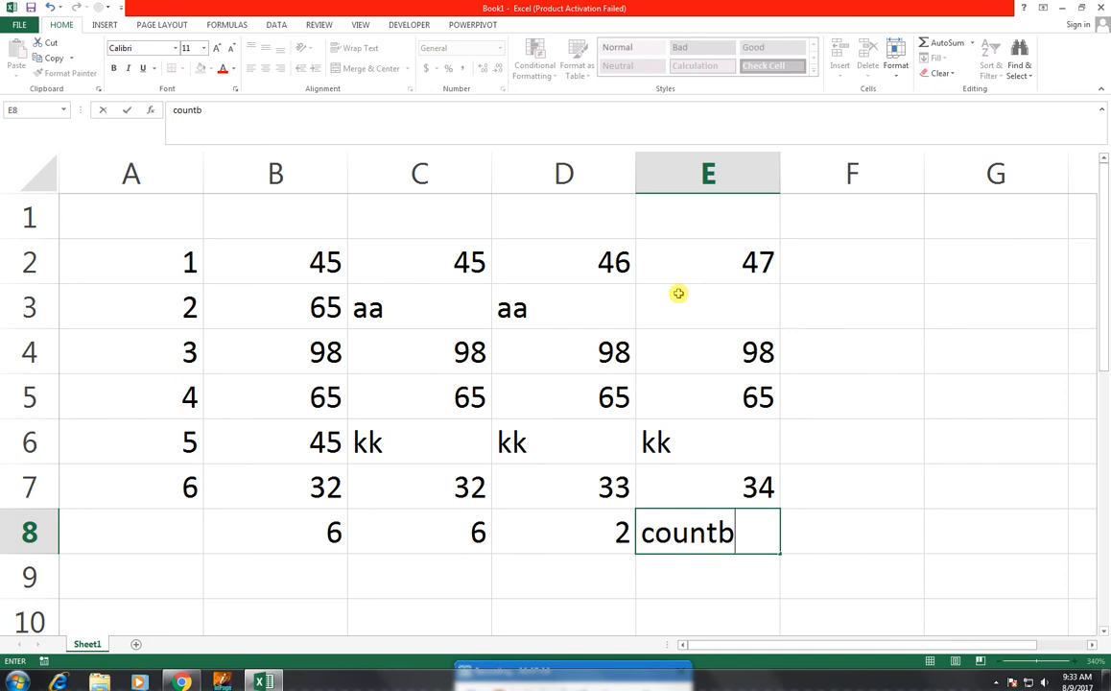
pyautogui.press('BackSpace')
pyautogui.press('BackSpace')
pyautogui.press('BackSpace')
pyautogui.press('BackSpace')
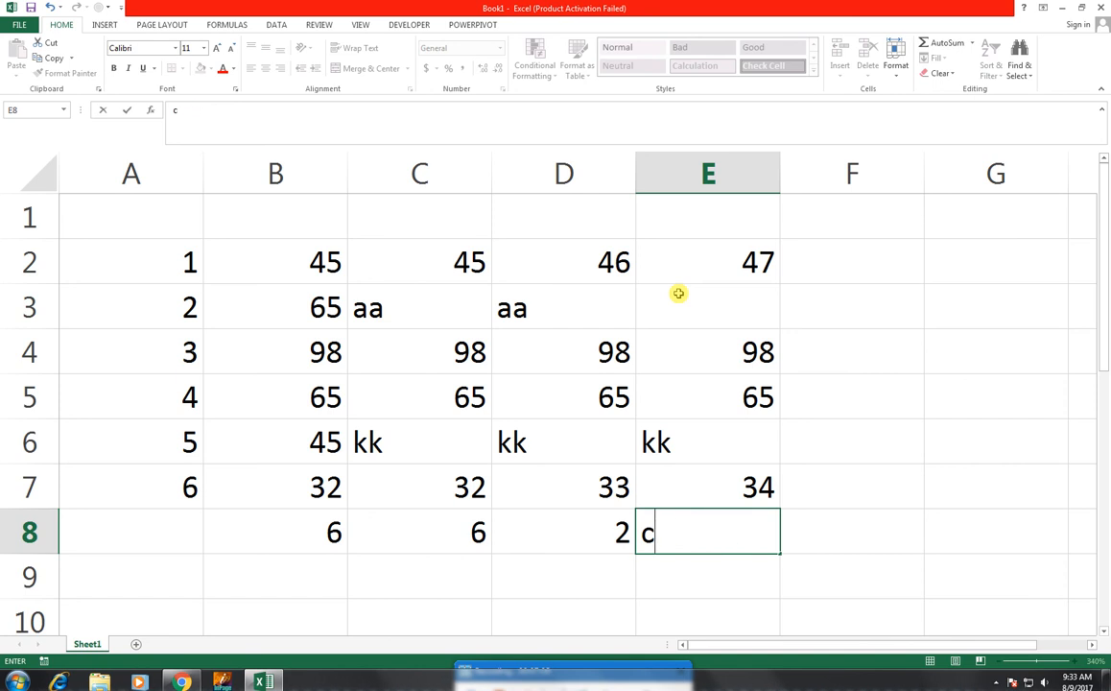
# - Count the empty cells in E2:E7 by entering =COUNTBLANK(E2:E7) in cell E8
pyautogui.write('=count')
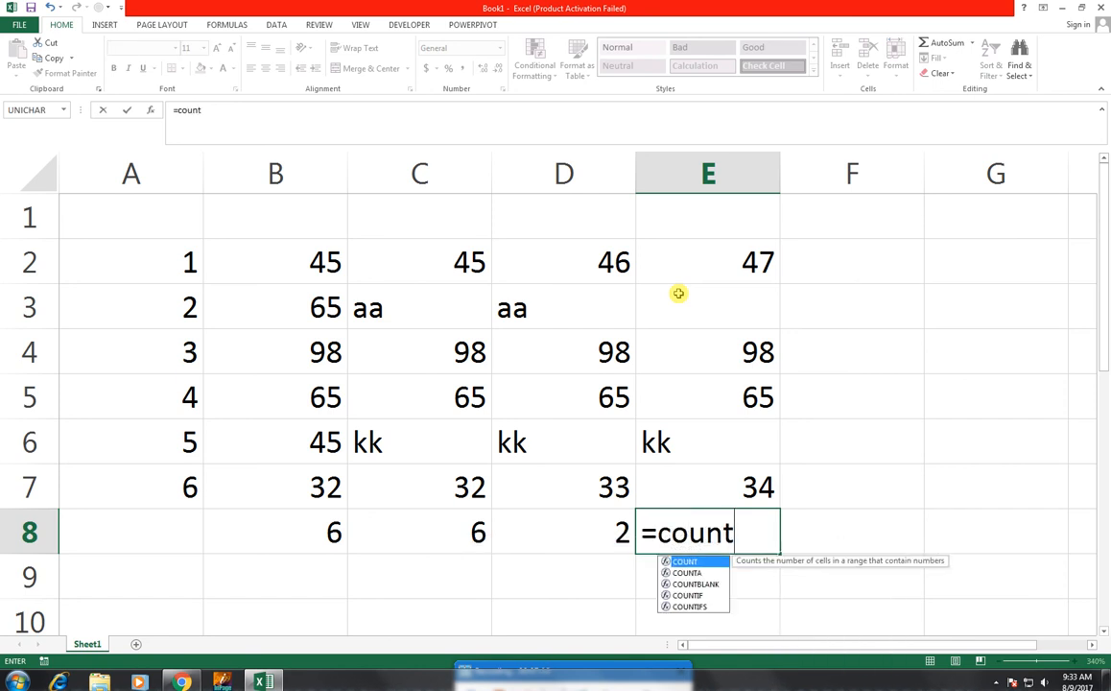
pyautogui.press('Down')
pyautogui.press('Down')
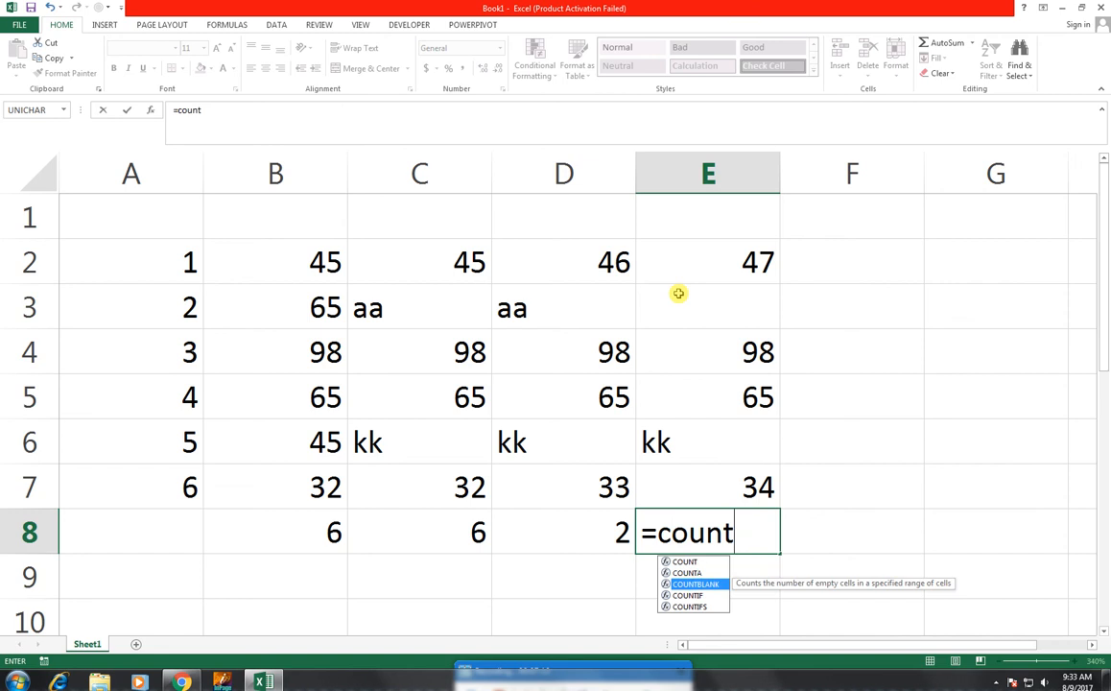
pyautogui.press('Tab')
pyautogui.moveTo(704, 261); pyautogui.dragTo(713, 490)
pyautogui.write(')')
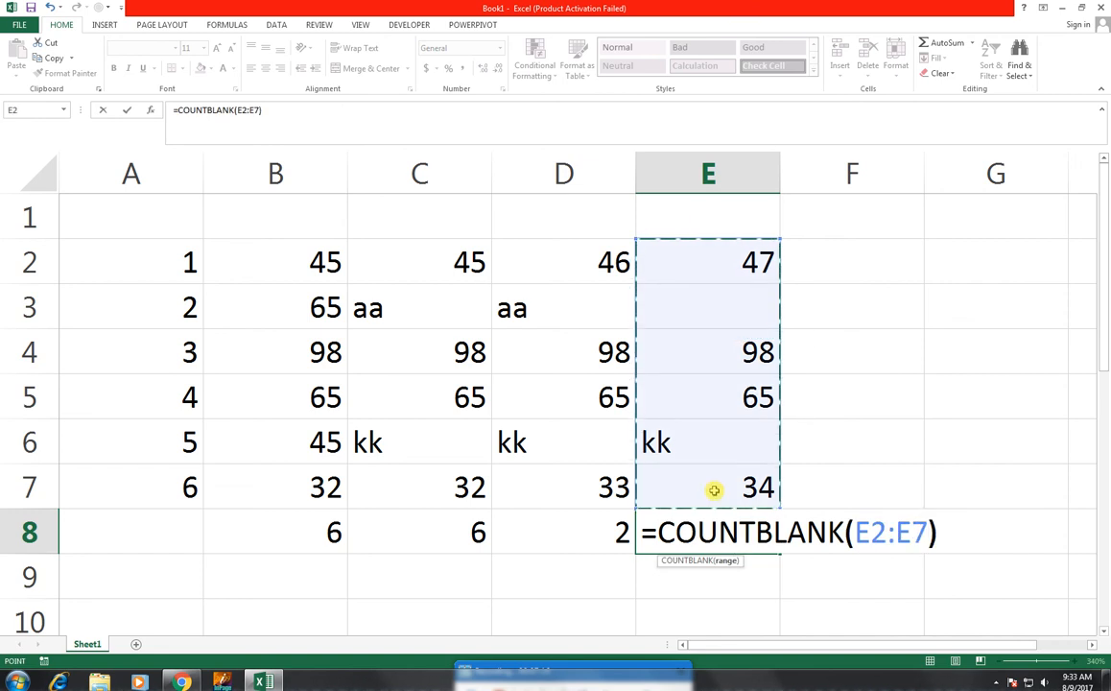
pyautogui.press('Return')
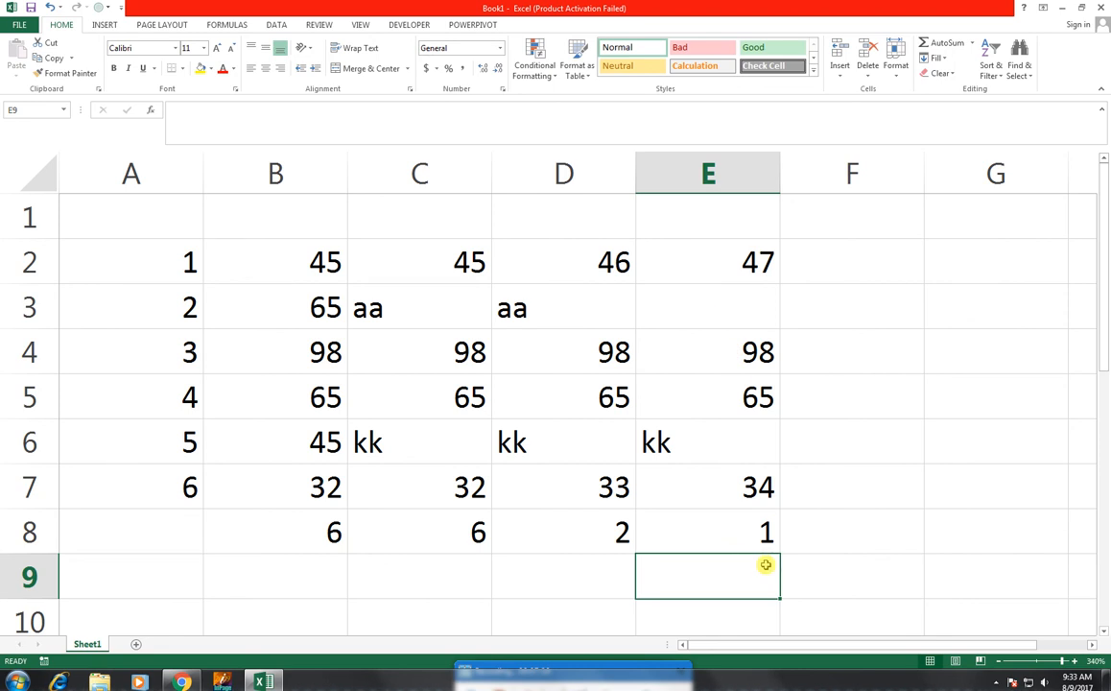
# - Enter the numbers 56, 98, 32, 65, 3289 and 65 down cells F2:F7
pyautogui.click(972, 43)
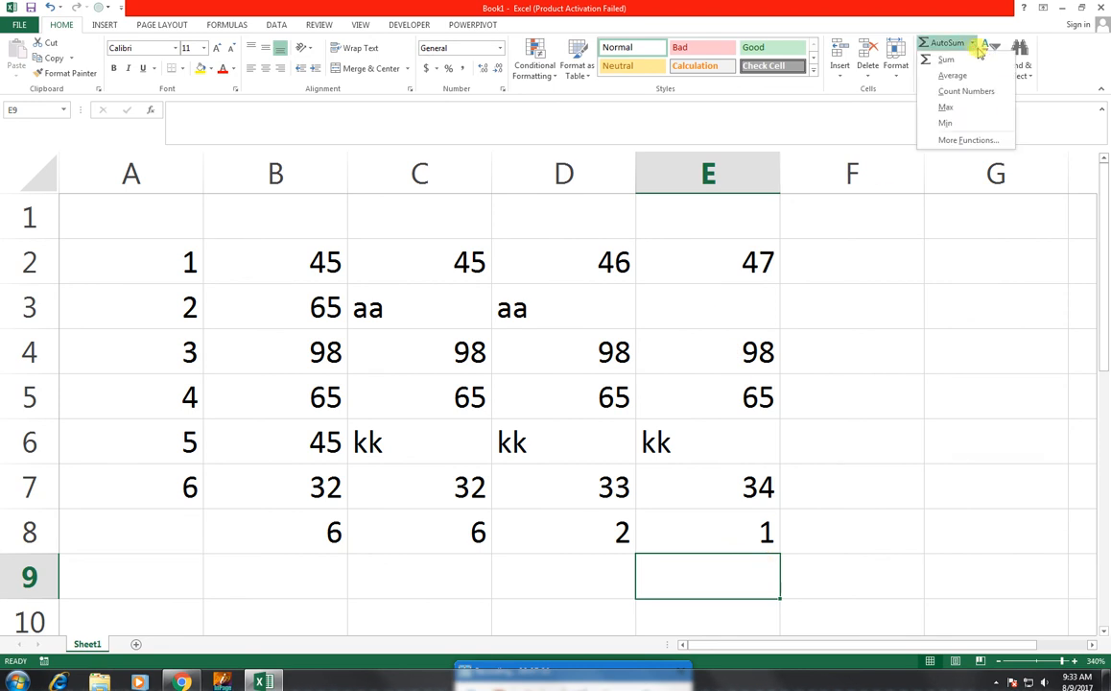
pyautogui.click(868, 277)
pyautogui.click(868, 276)
pyautogui.write('56')
pyautogui.press('Return')
pyautogui.write('98')
pyautogui.press('Return')
pyautogui.write('32')
pyautogui.press('Return')
pyautogui.write('65')
pyautogui.press('Return')
pyautogui.write('3289')
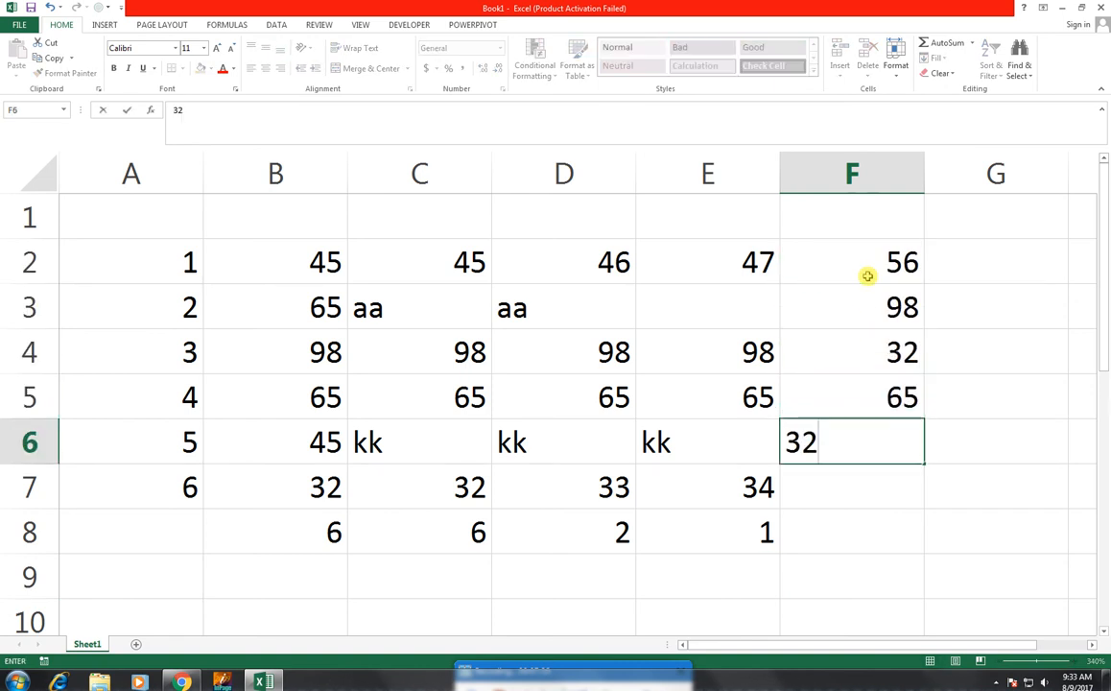
pyautogui.press('Return')
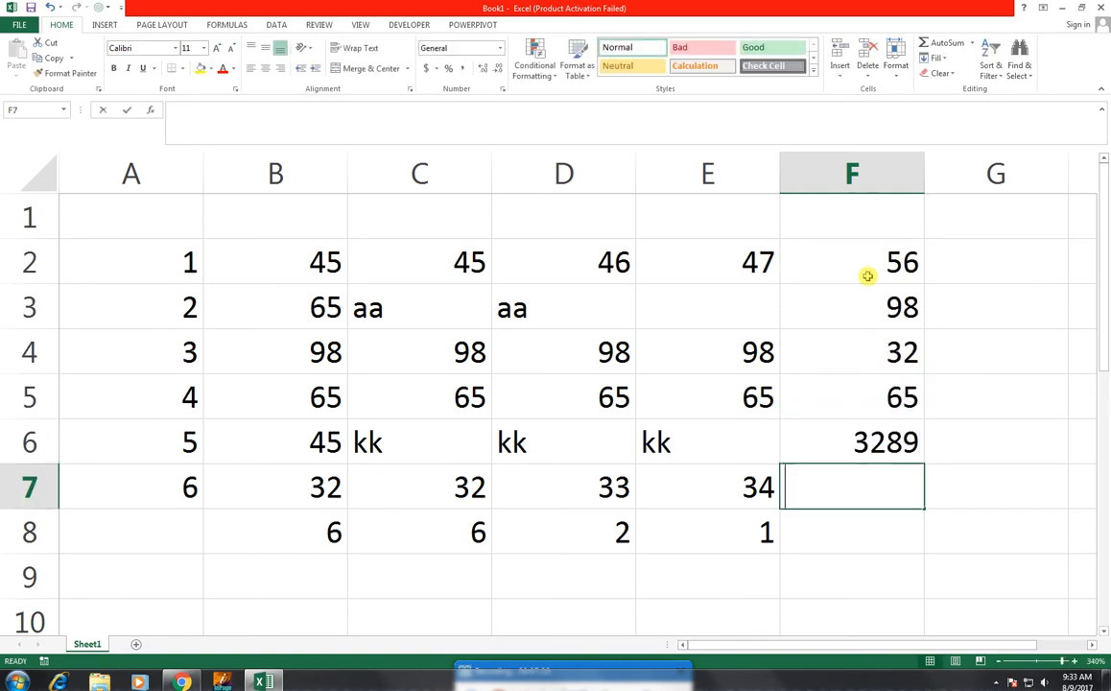
pyautogui.write('65')
pyautogui.press('Return')
pyautogui.write('32')
pyautogui.press('Return')
pyautogui.hotkey('ctrl', 'z')
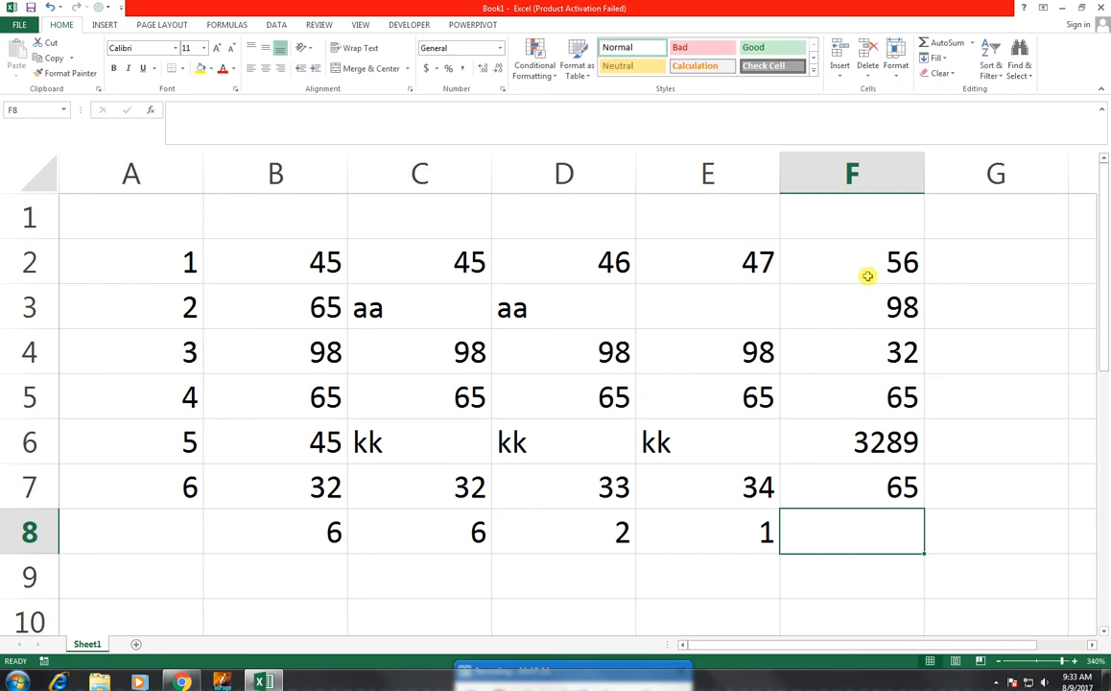
pyautogui.write('=')
pyautogui.press('BackSpace')
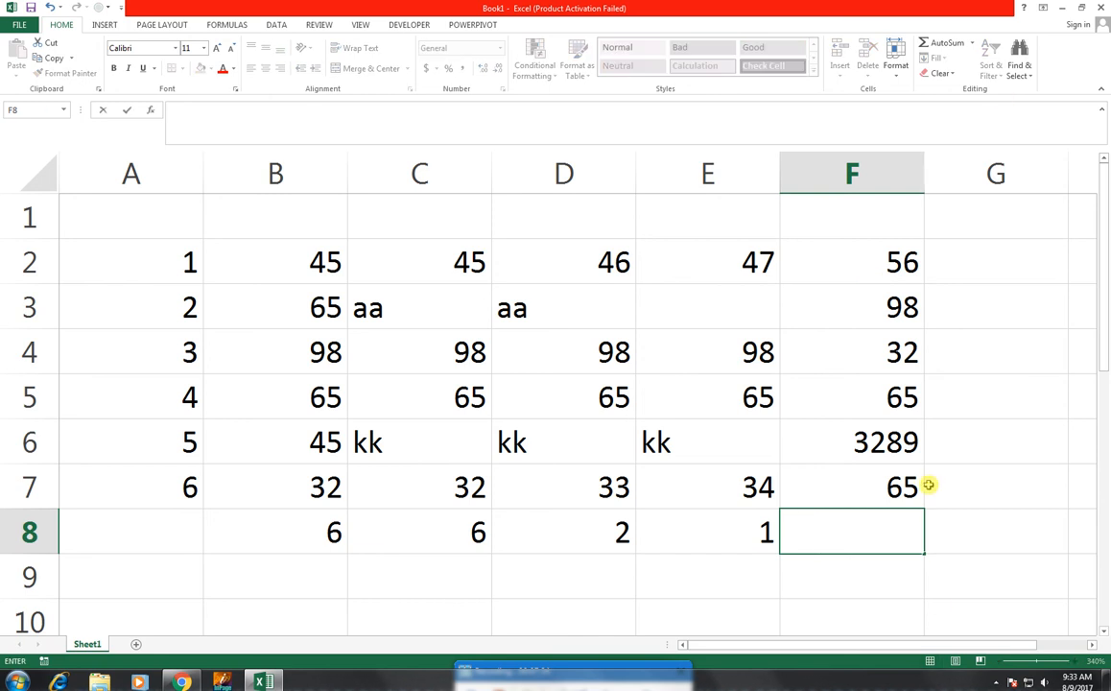
pyautogui.press('Escape')
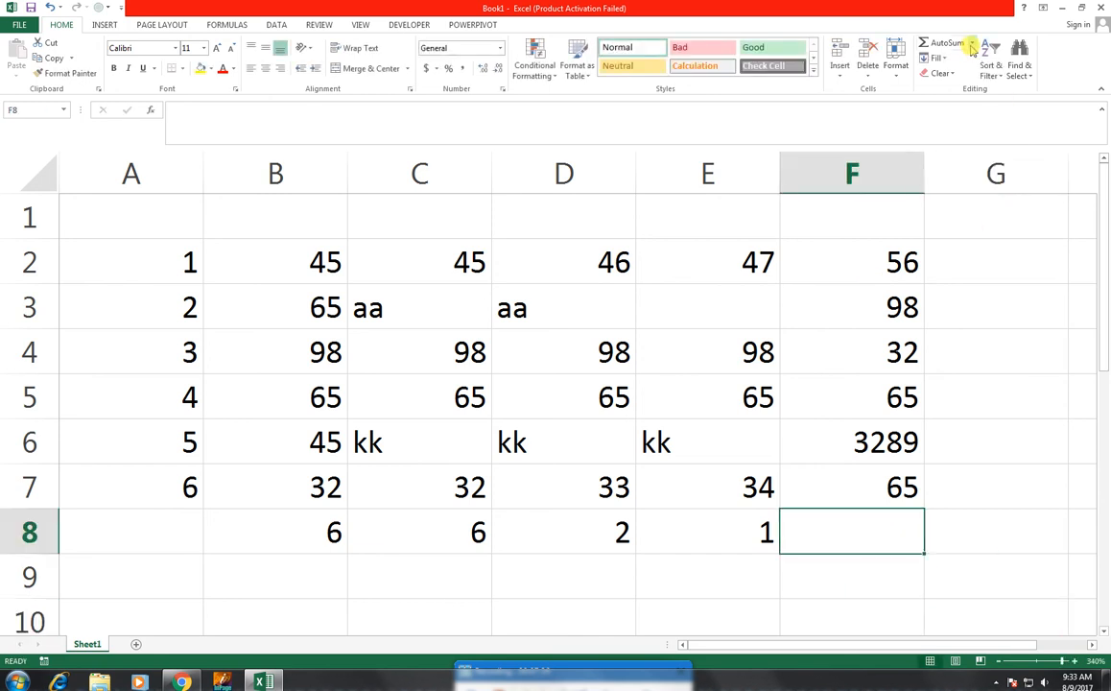
# - Find the largest value of F2:F7 in cell F8 with AutoSum's Max function
pyautogui.click(972, 43)
pyautogui.click(984, 108)
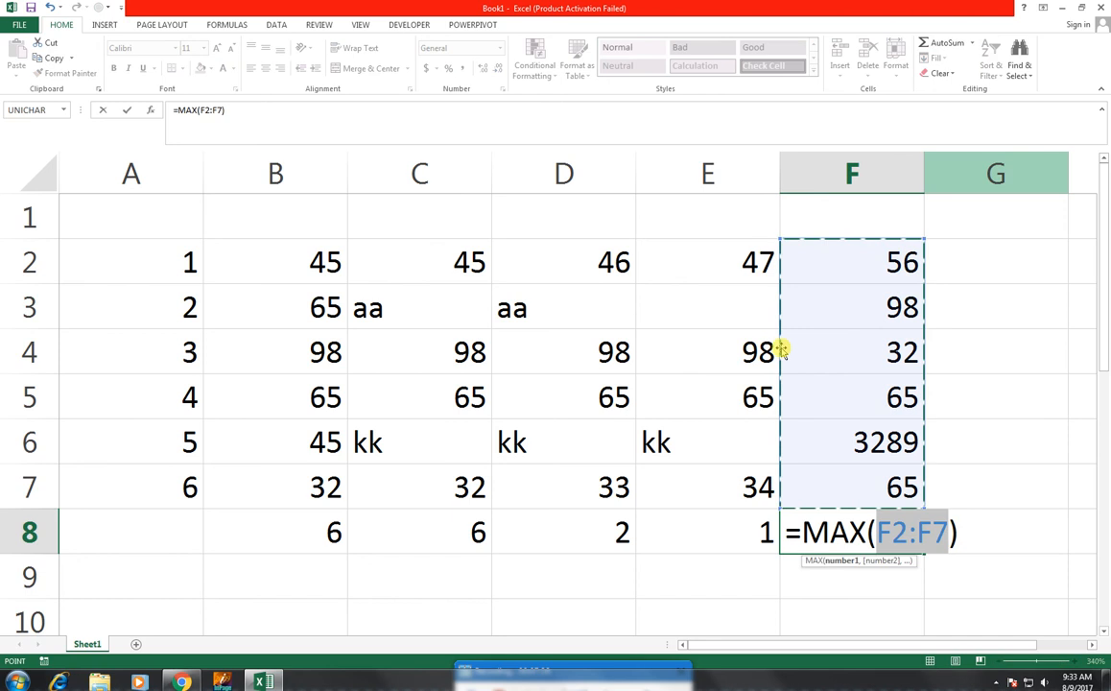
pyautogui.press('Return')
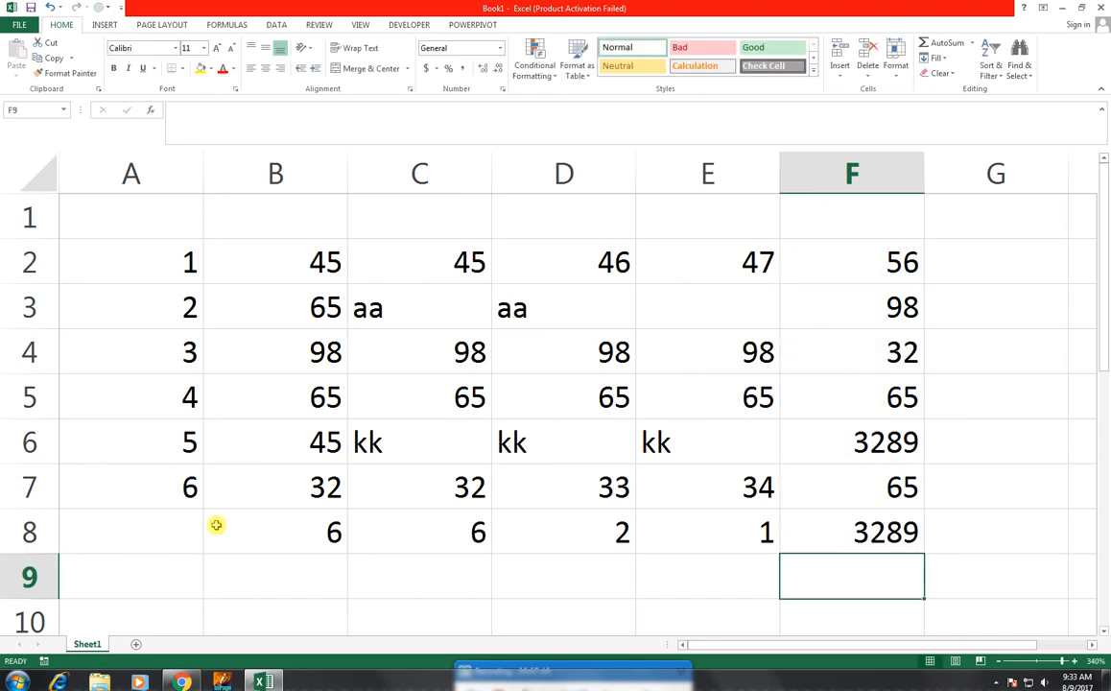
# - Find the smallest value of A2:A7 in cell A8 with AutoSum's Min function, and review the resulting formula
pyautogui.click(148, 528)
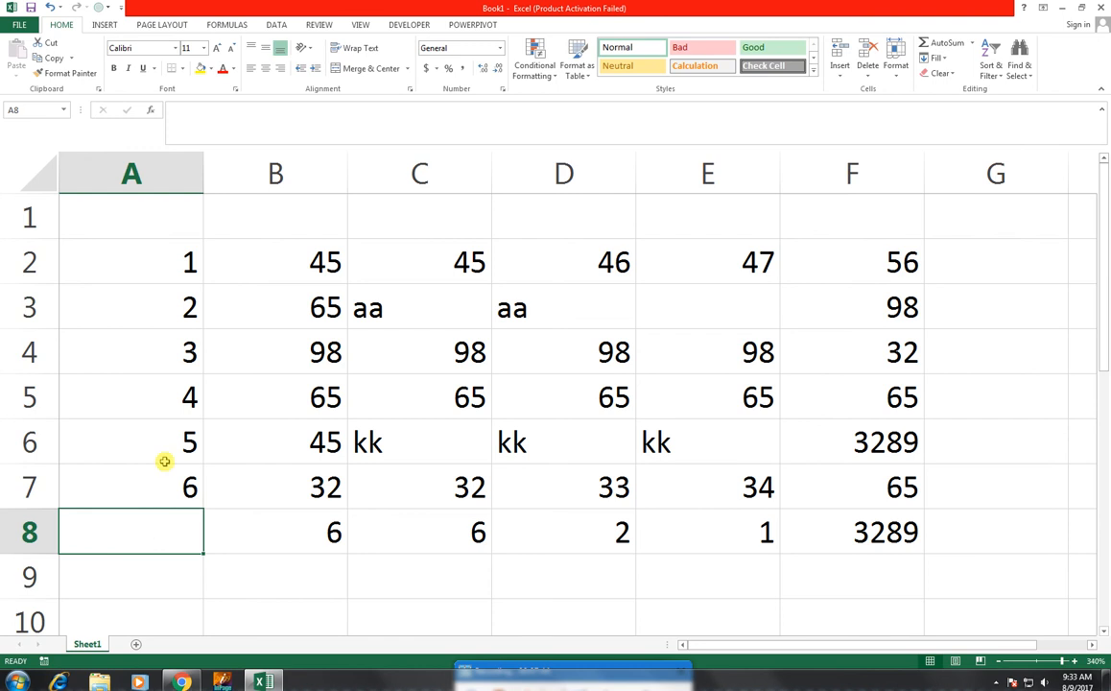
pyautogui.click(972, 43)
pyautogui.click(972, 123)
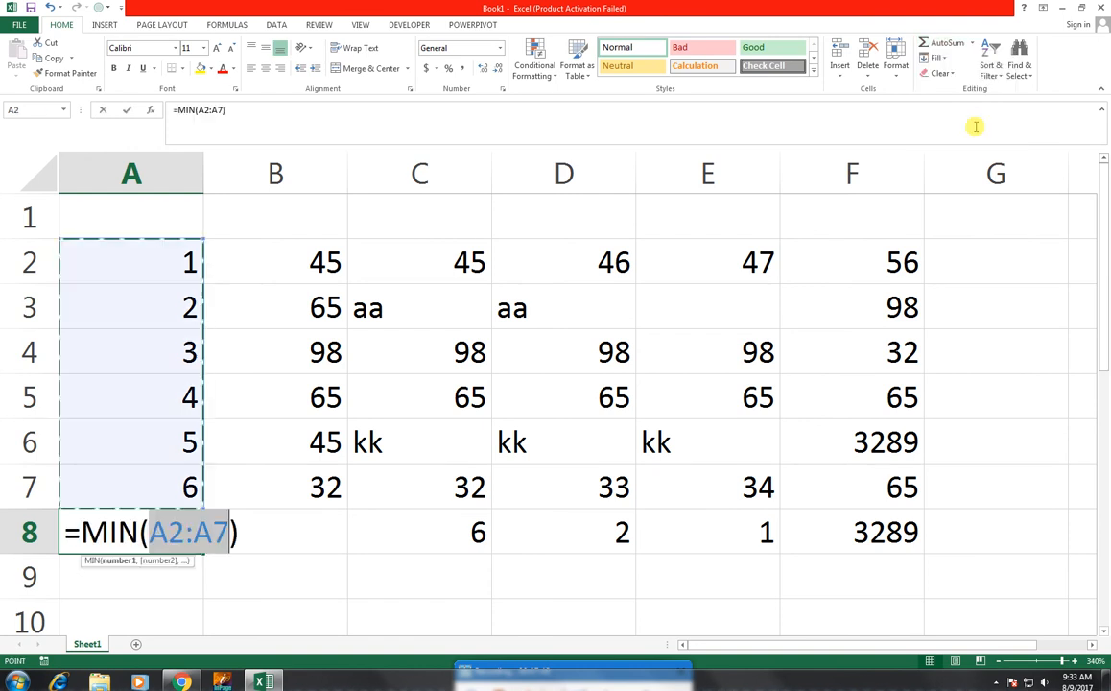
pyautogui.press('Return')
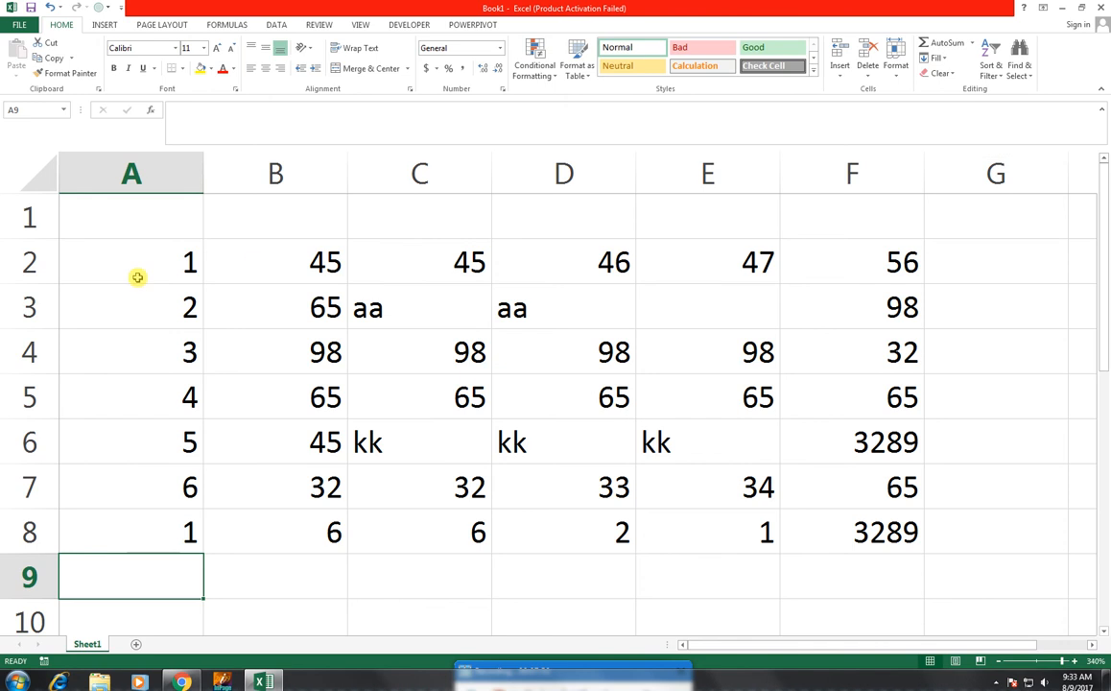
pyautogui.doubleClick(154, 532)
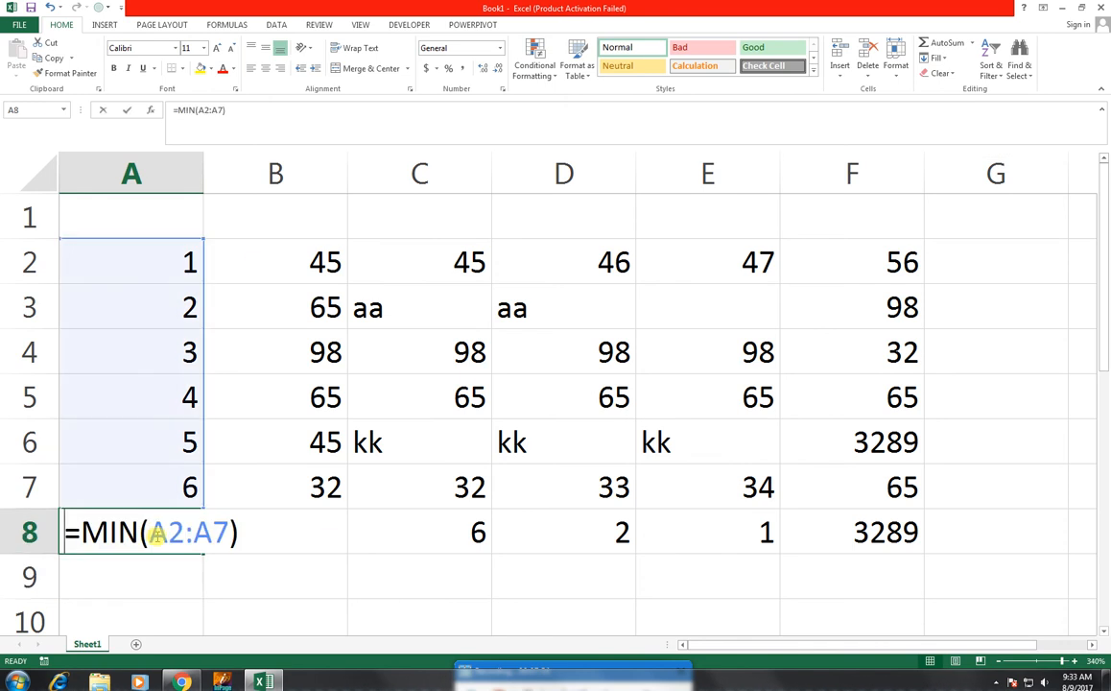
pyautogui.press('Return')
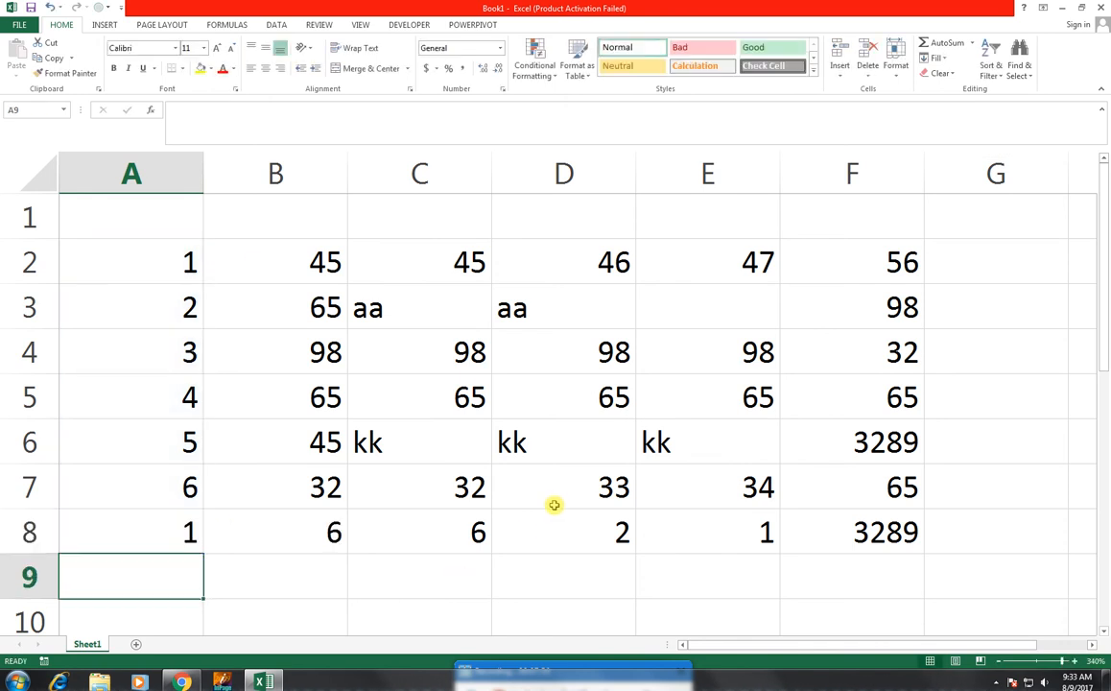